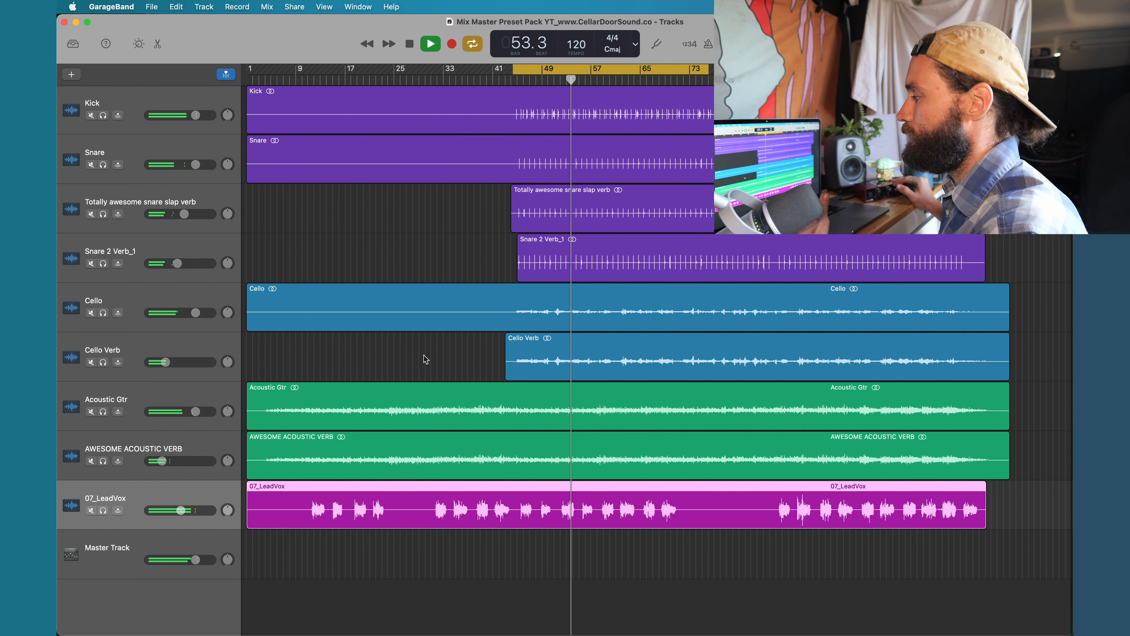
- Stop playback and apply the Relaxed Male Vocal patch from 06 Vocal Presets in the Mix Master user patches to the 07_LeadVox track
key("space")
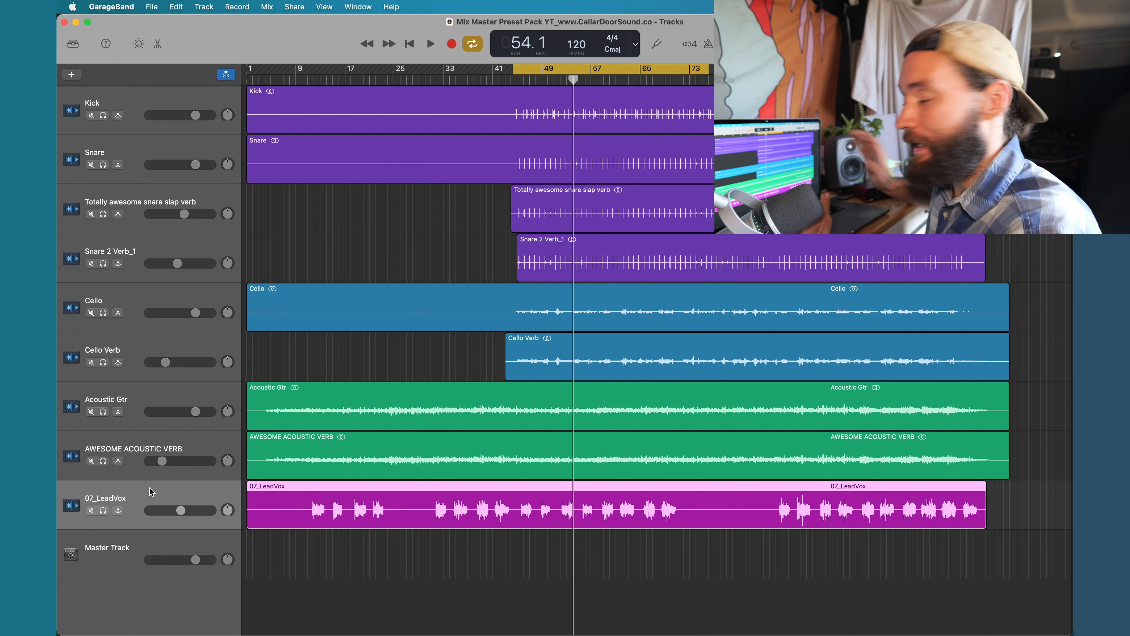
left_click(143, 49)
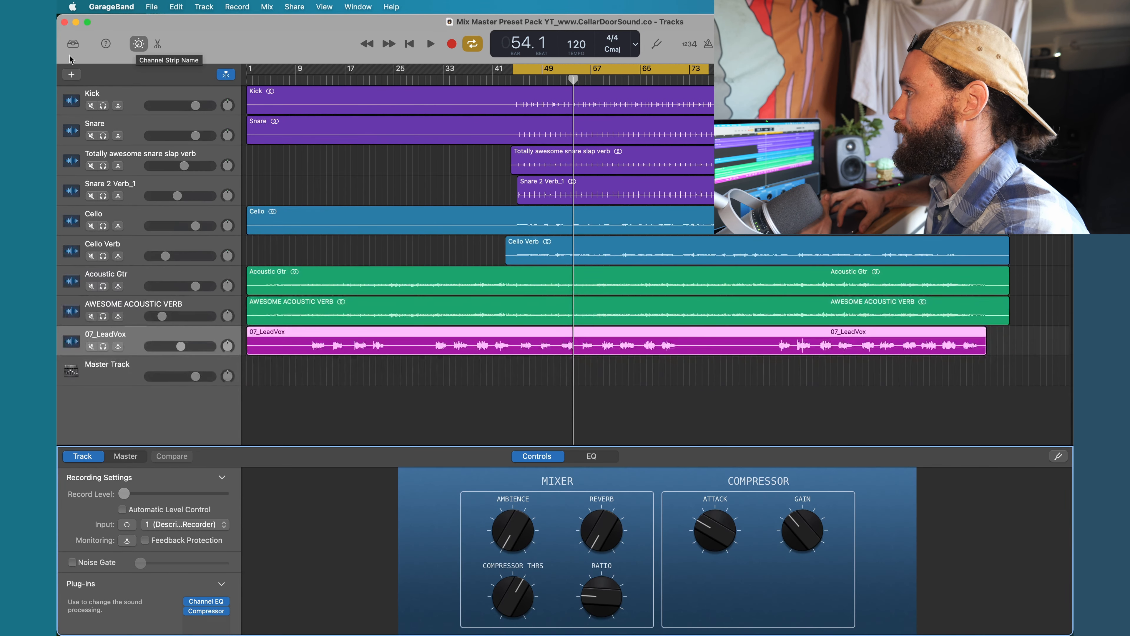
left_click(73, 44)
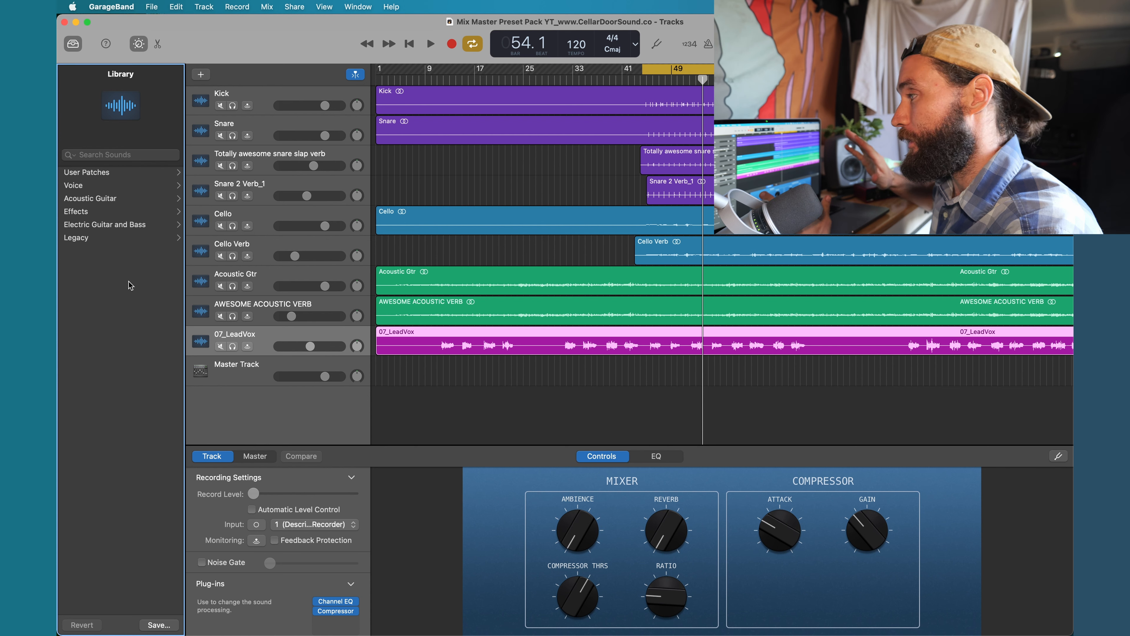
left_click(126, 173)
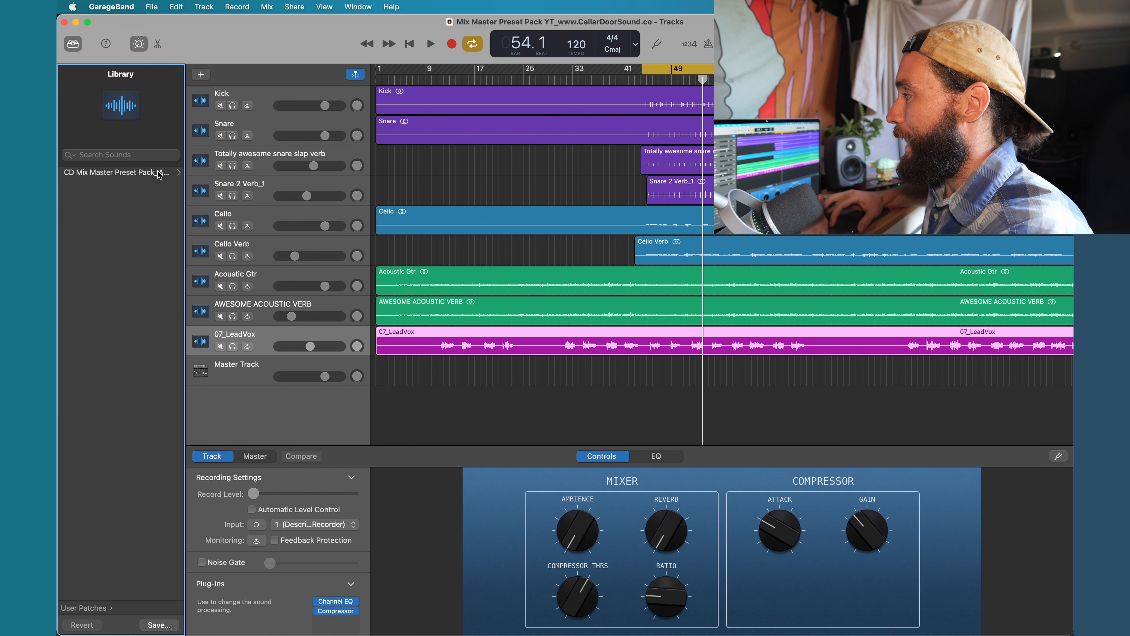
left_click(171, 174)
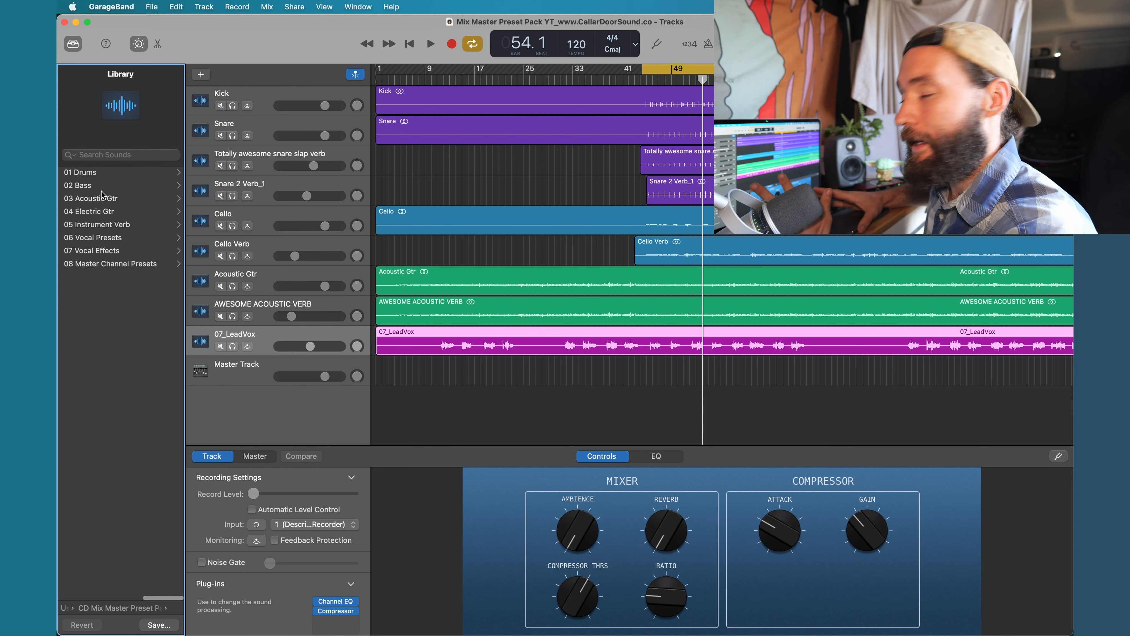
left_click(127, 238)
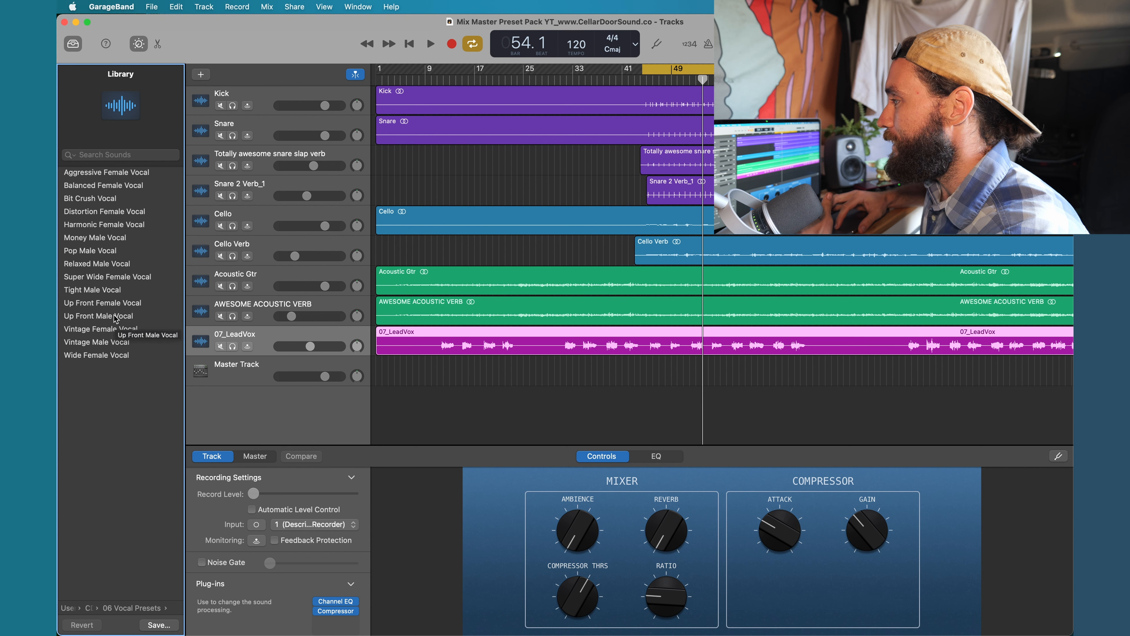
left_click(91, 265)
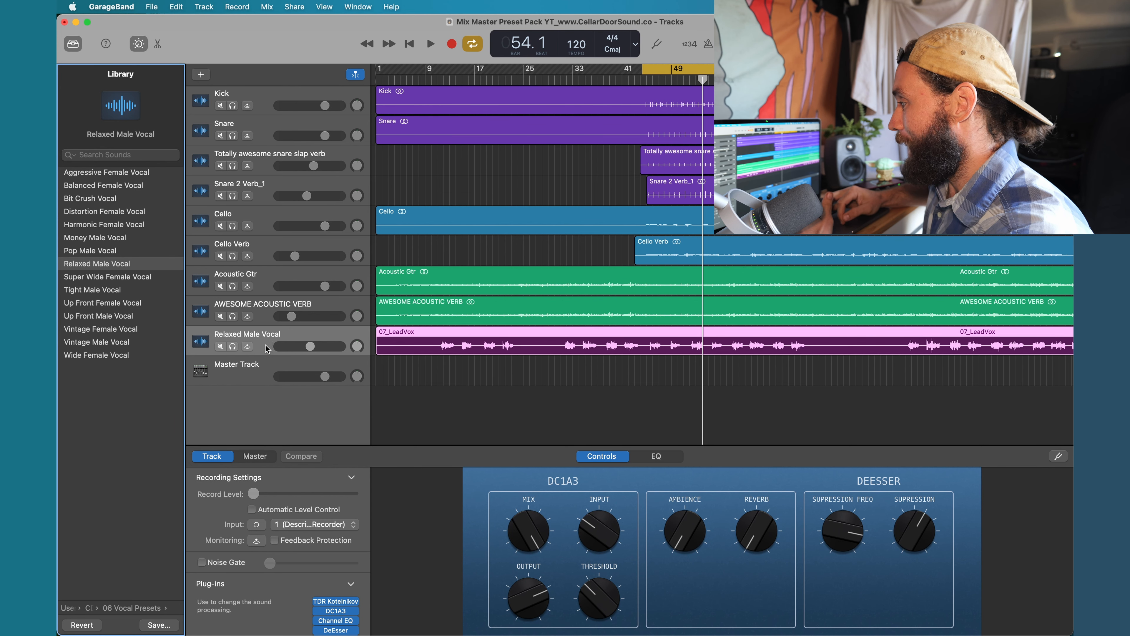
- Switch to Chrome and look through the library presets training page, from Presets Installation to Mastering Presets
scroll(305, 588, "down", 3)
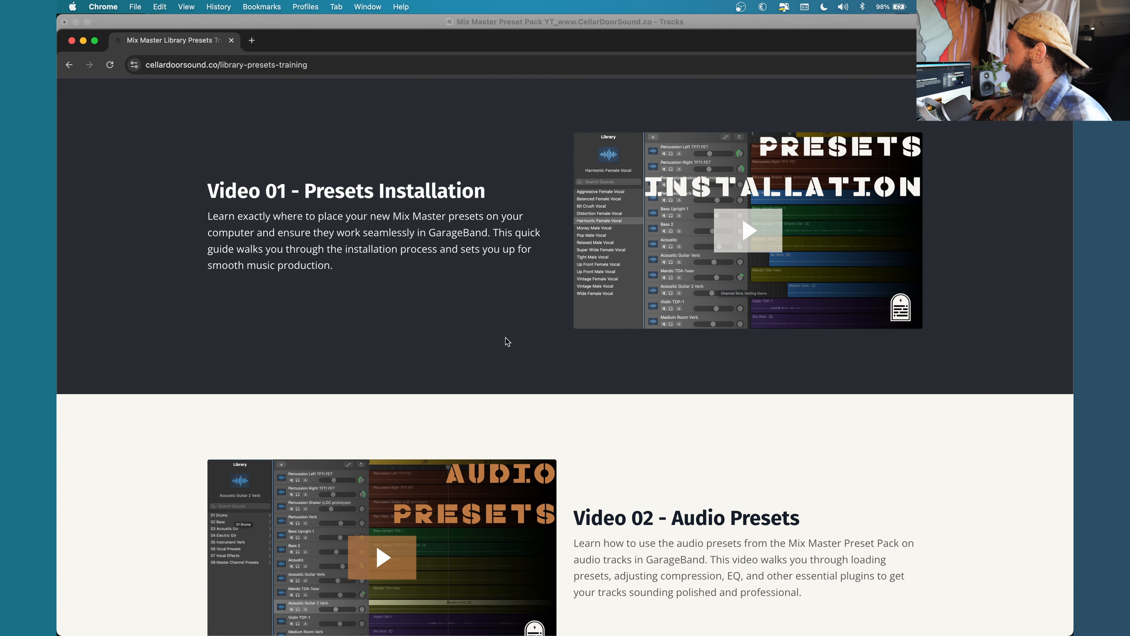
scroll(459, 253, "down", 5)
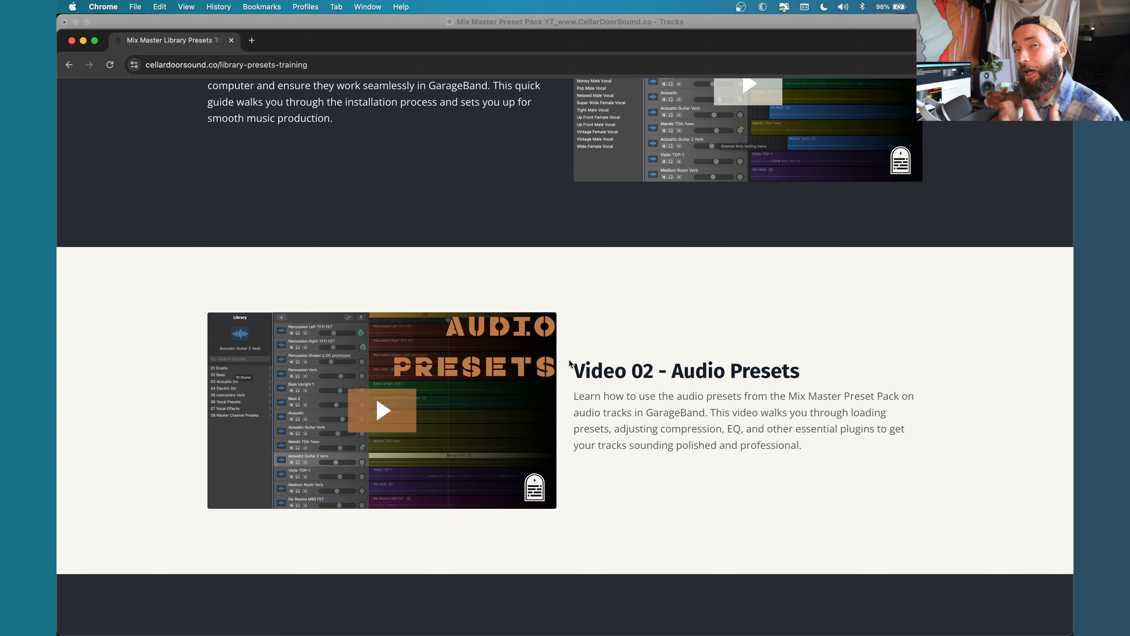
scroll(570, 361, "down", 10)
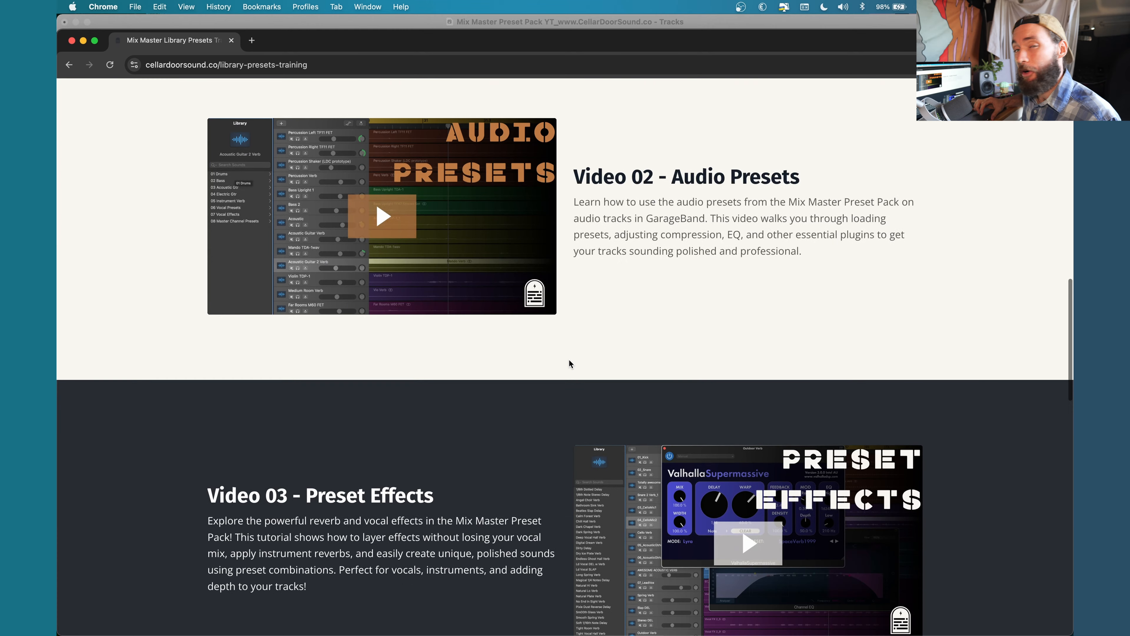
scroll(531, 374, "down", 10)
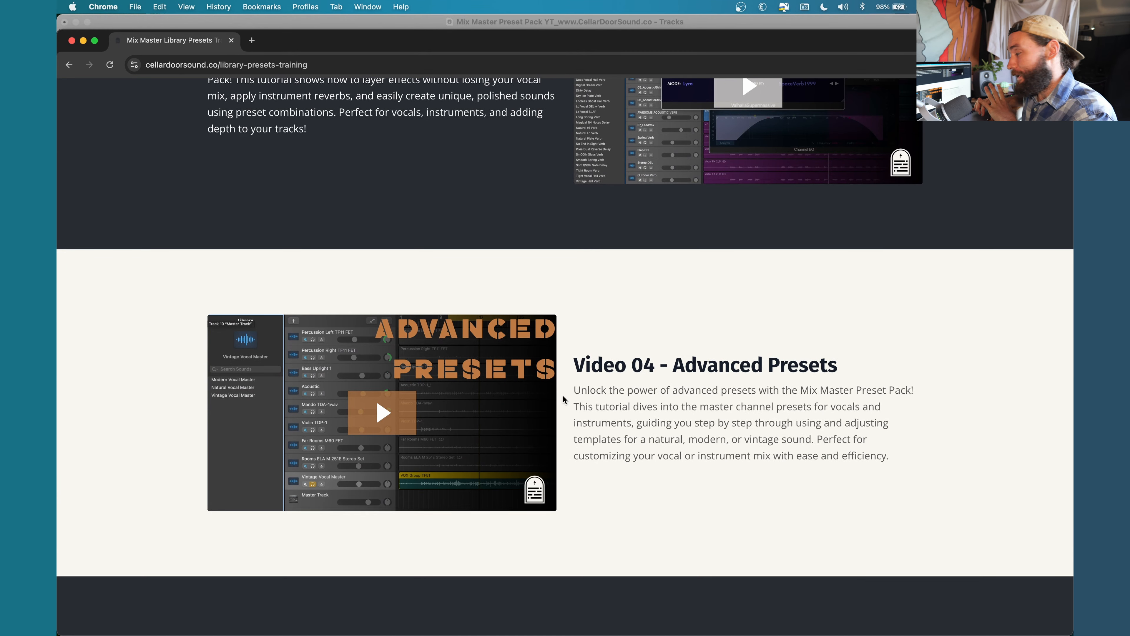
scroll(563, 396, "down", 15)
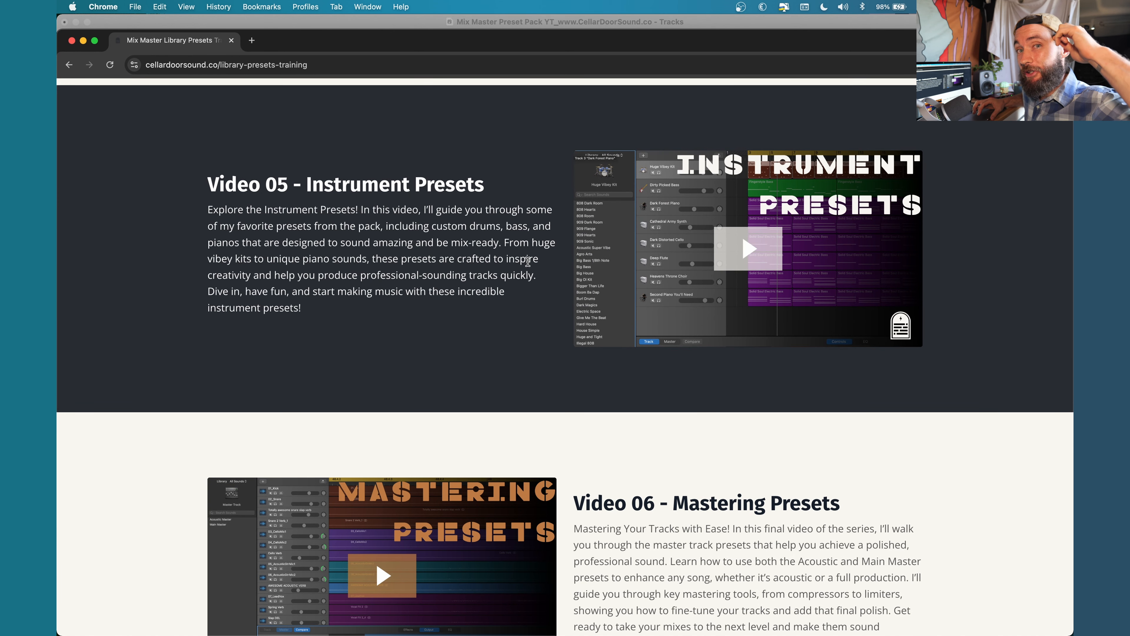
scroll(528, 261, "down", 2)
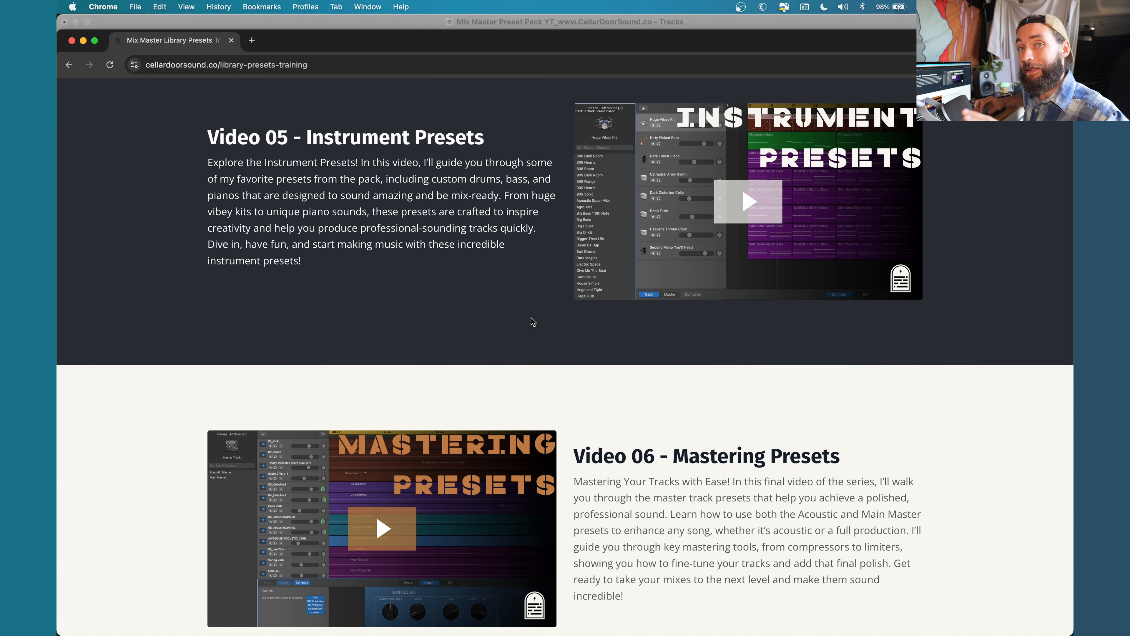
scroll(531, 318, "down", 2)
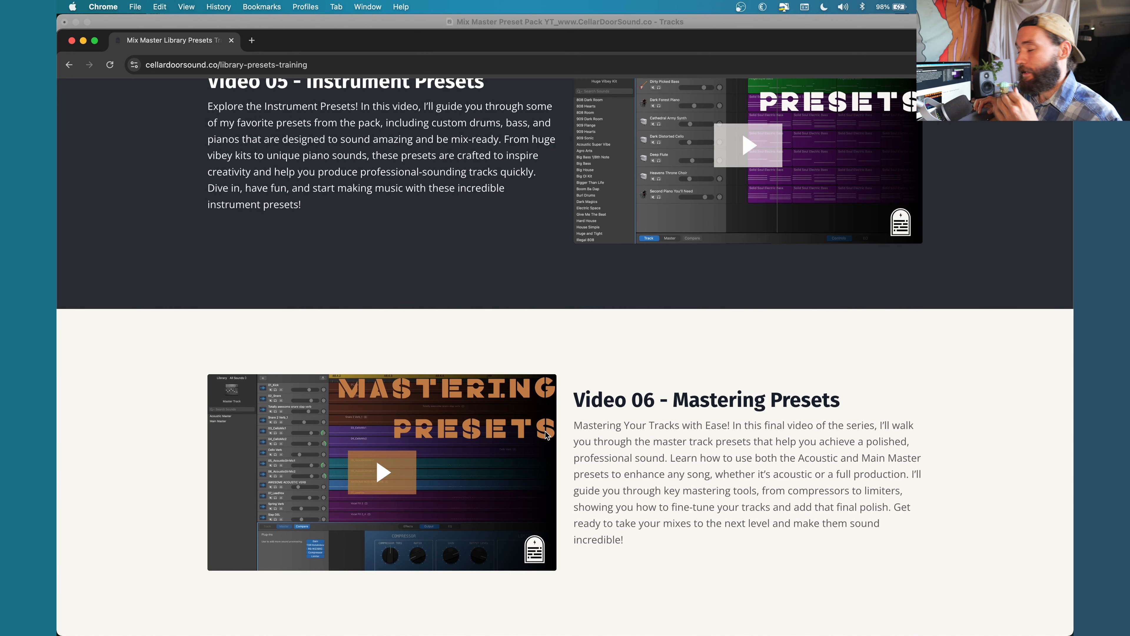
scroll(589, 323, "up", 15)
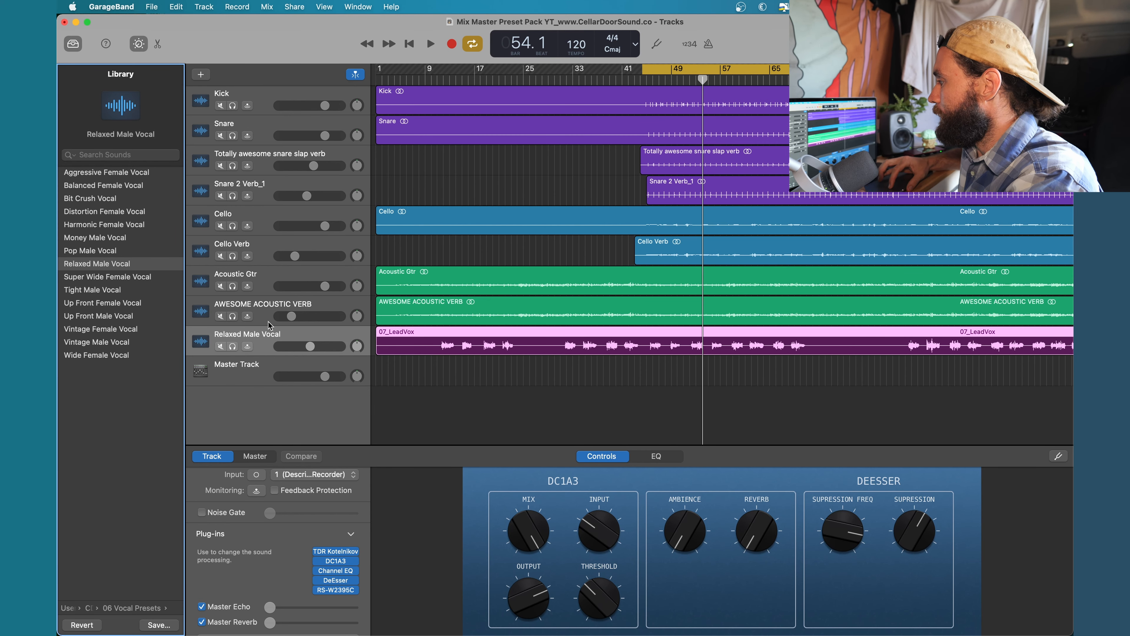
- Open the Relaxed Male Vocal track's TDR Kotelnikov compressor and set its threshold to -20.7 dB while the song plays
left_click(336, 552)
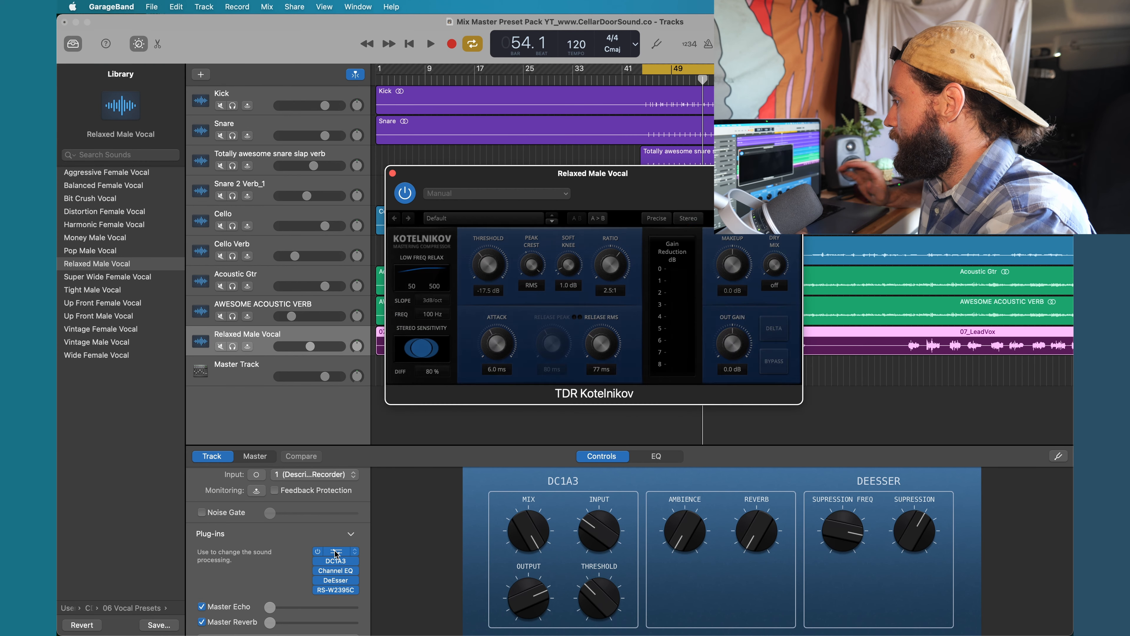
left_click_drag(481, 178, 420, 65)
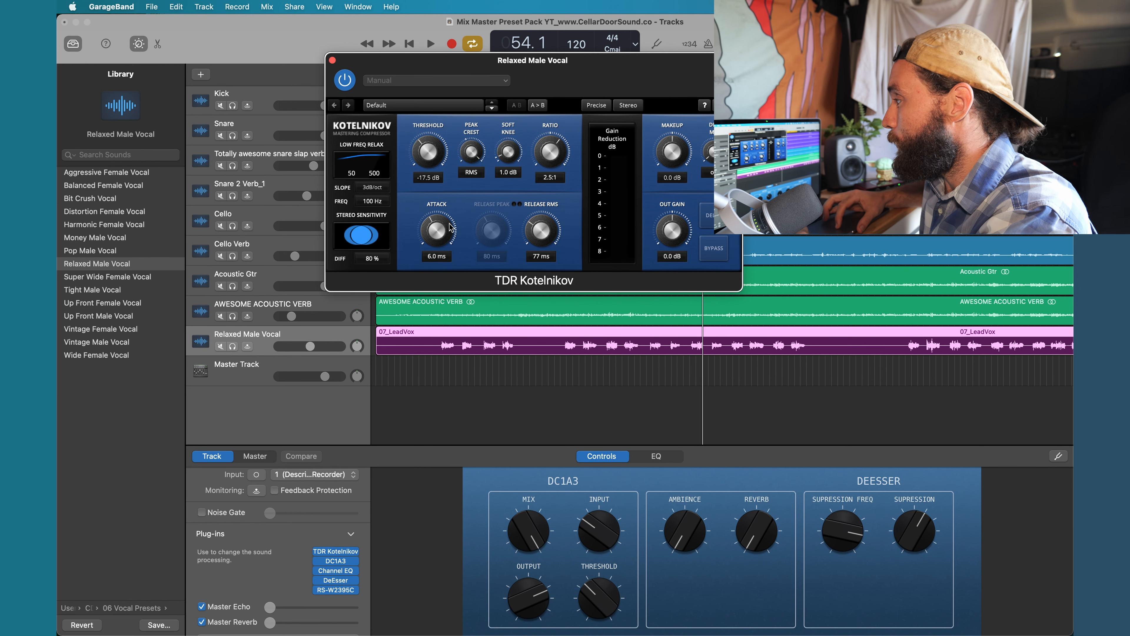
left_click(427, 149)
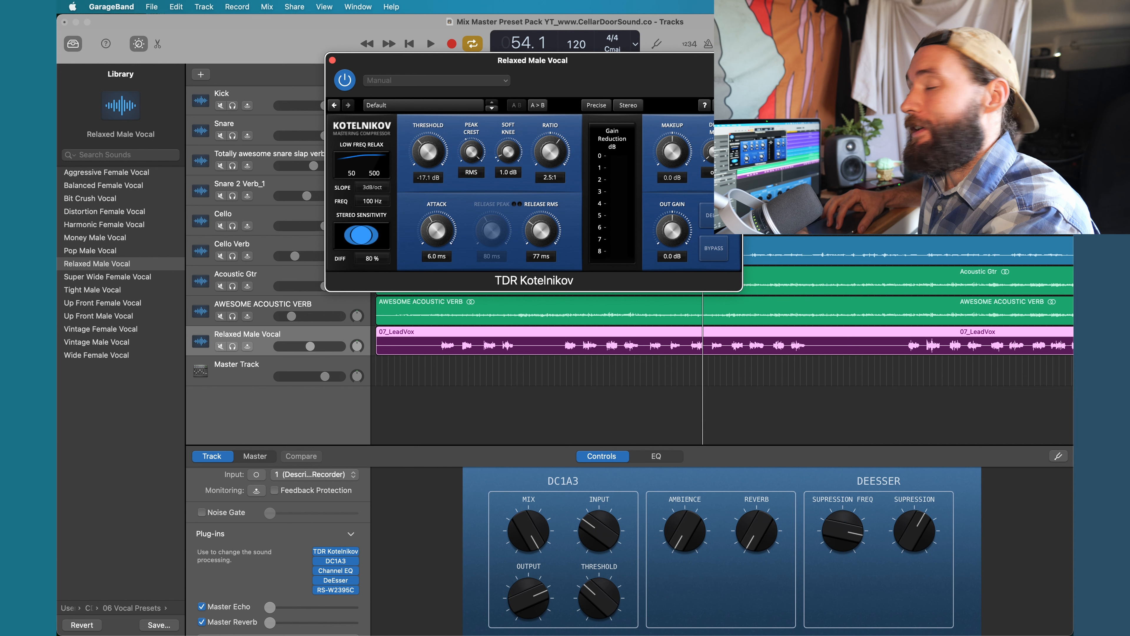
left_click_drag(427, 148, 427, 149)
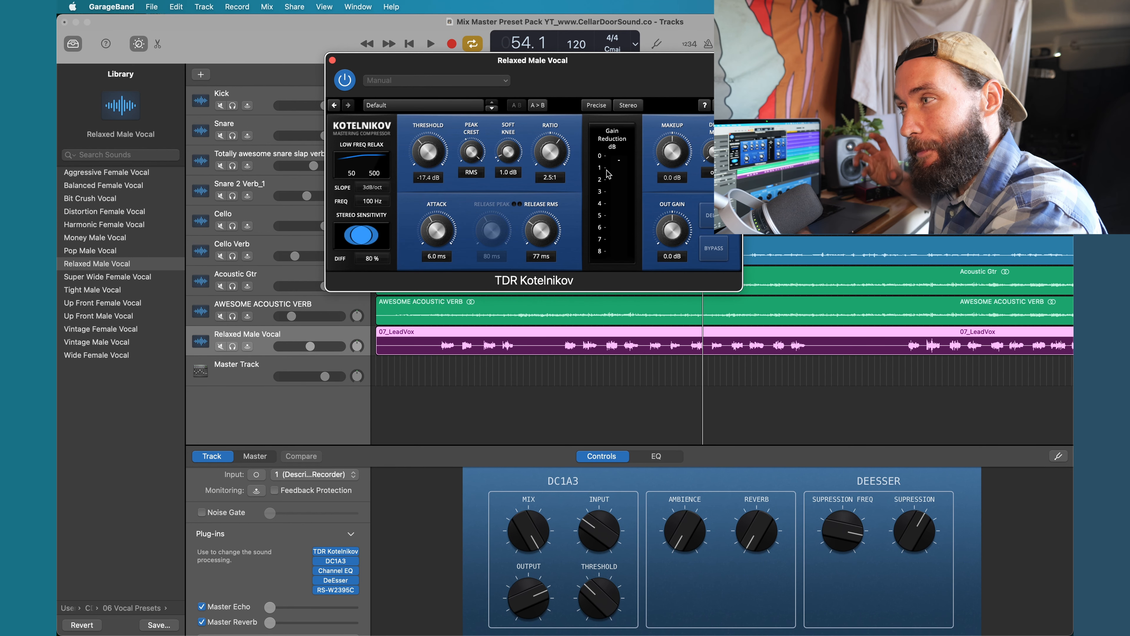
key("space")
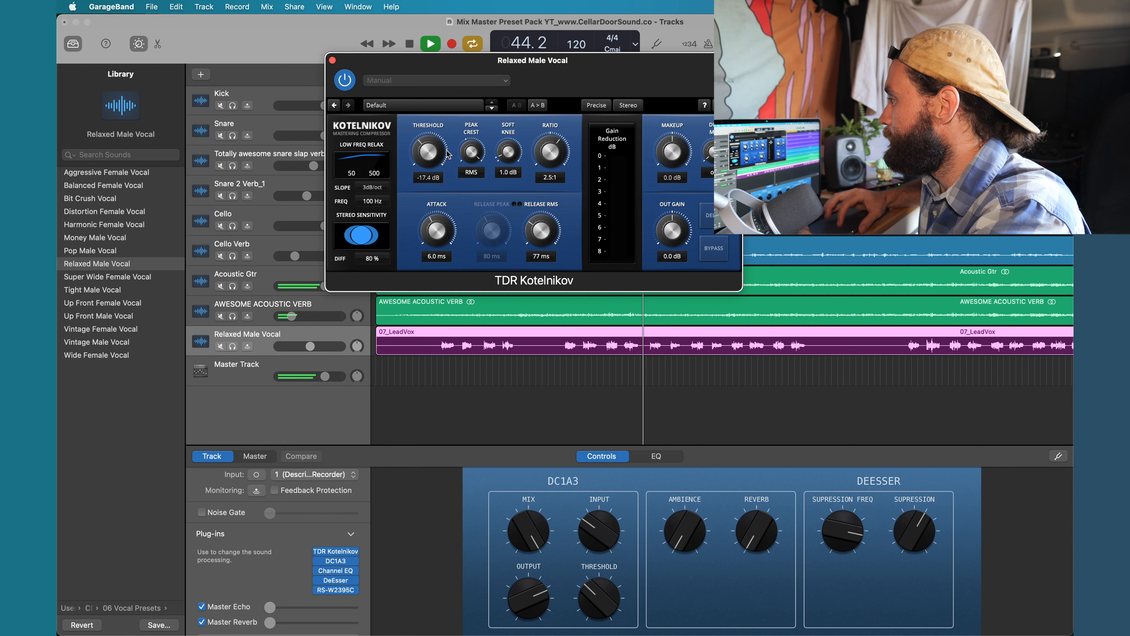
left_click_drag(428, 151, 428, 161)
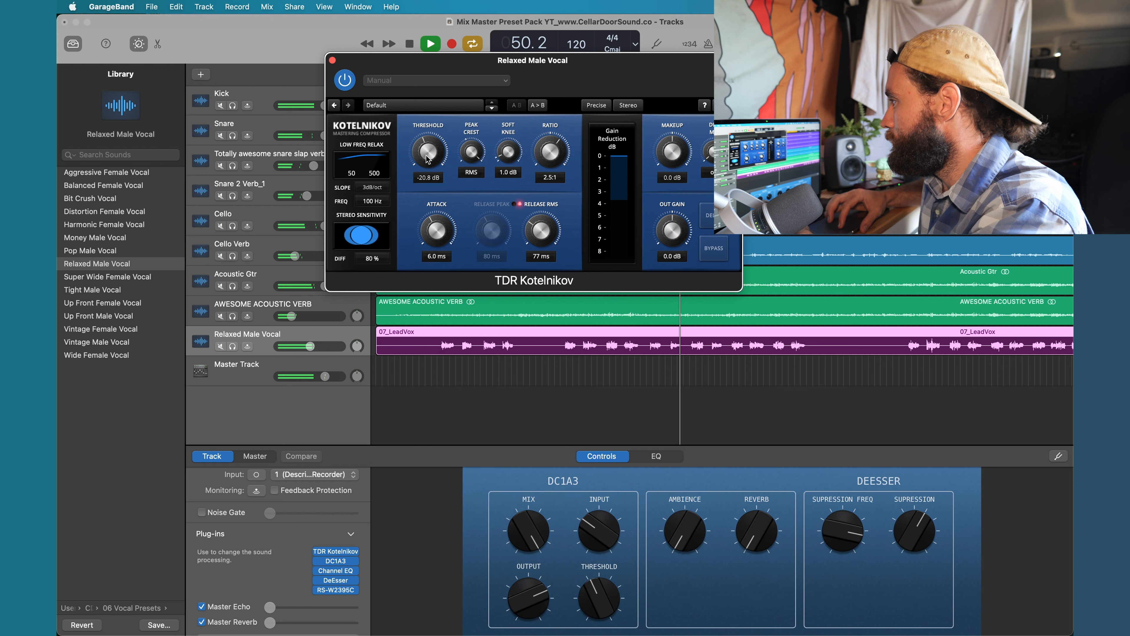
left_click_drag(426, 159, 426, 161)
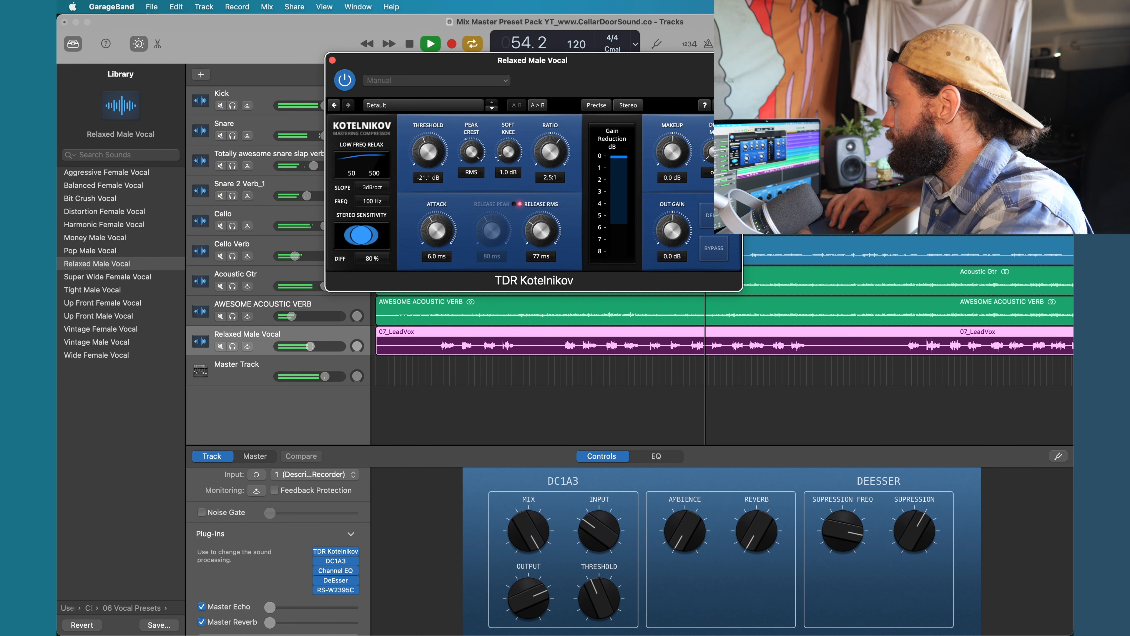
left_click_drag(422, 157, 423, 155)
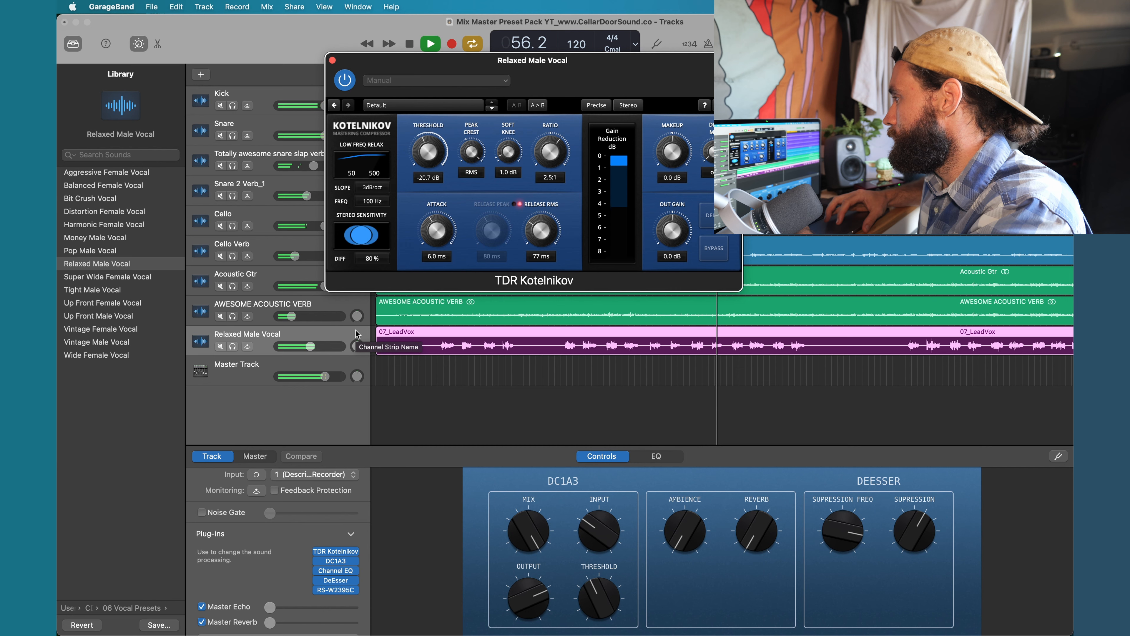
key("space")
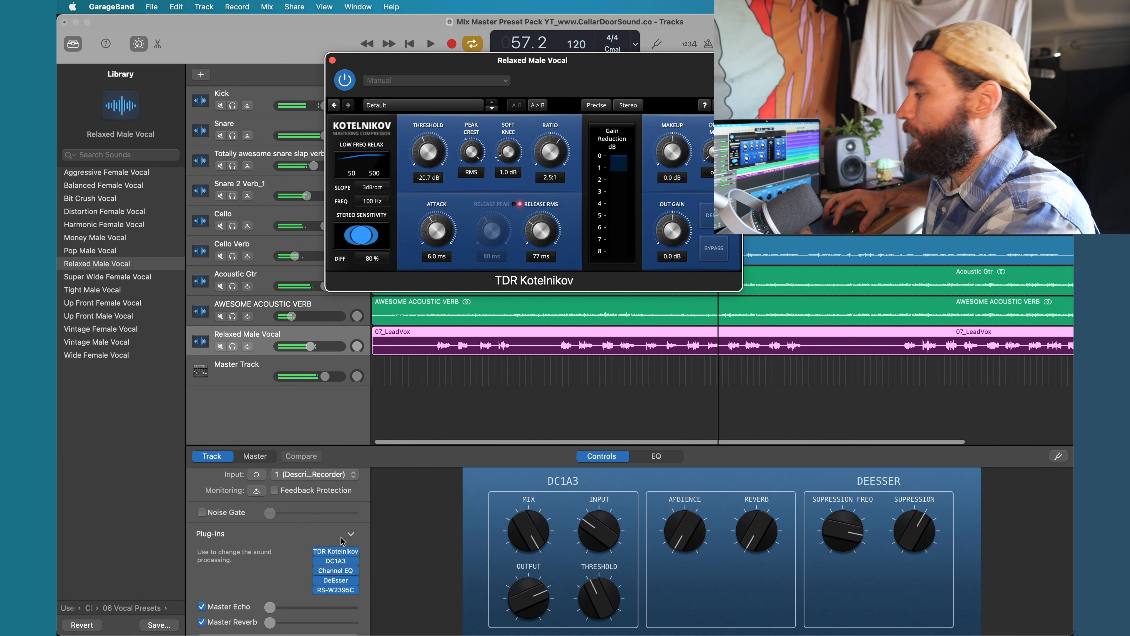
- Open the vocal track's DC1A3 compressor, watch its gain reduction during playback, and close it
left_click(338, 562)
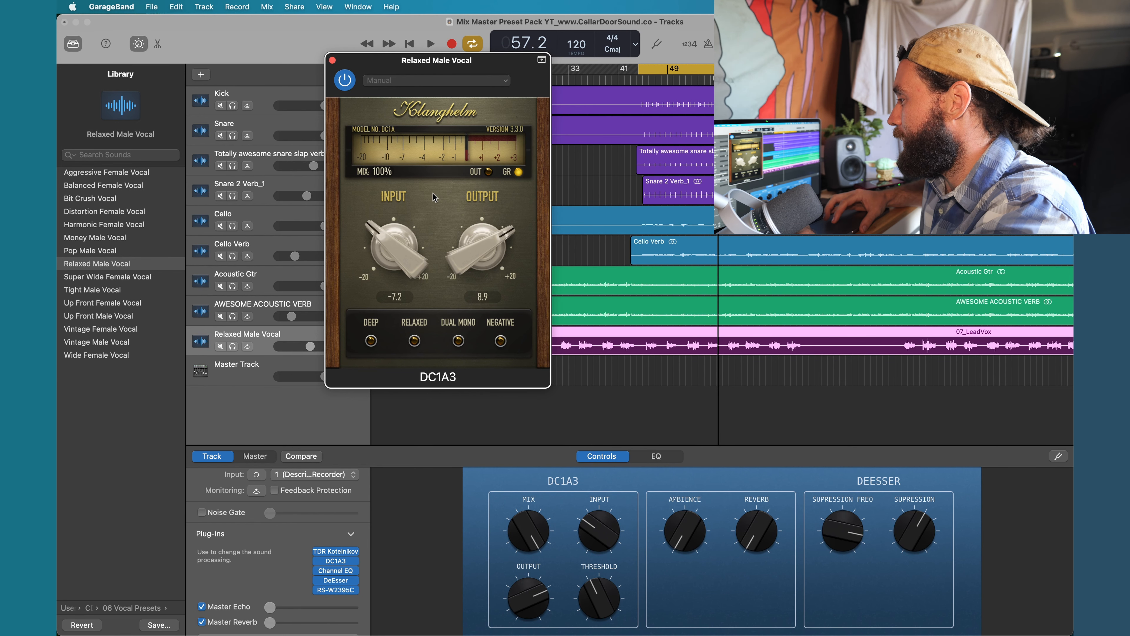
key("space")
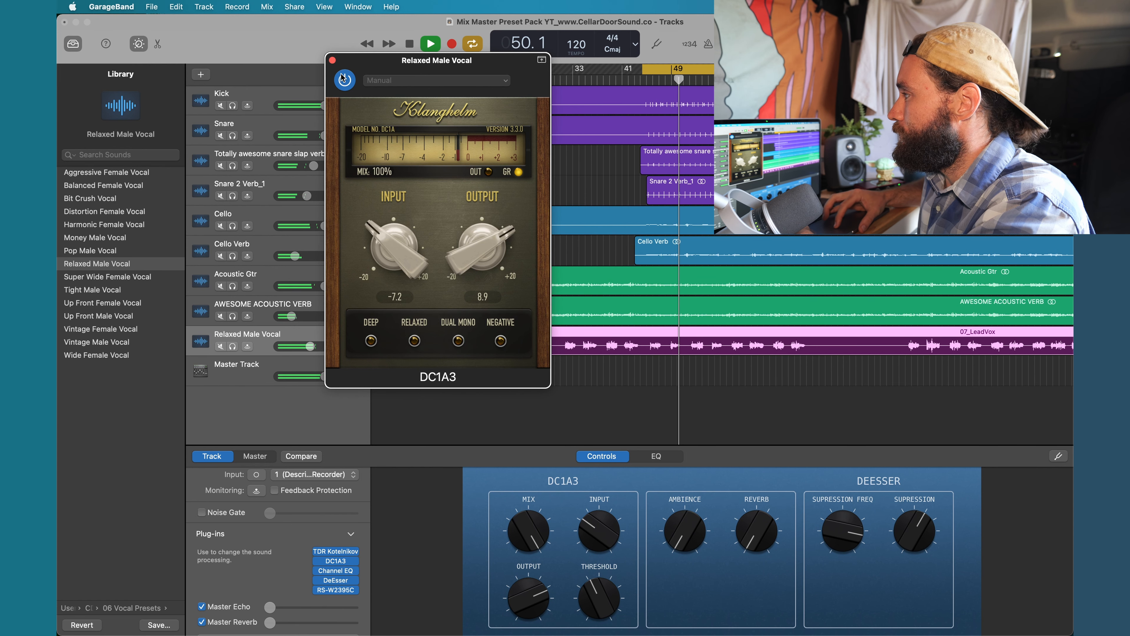
key("space")
left_click(332, 60)
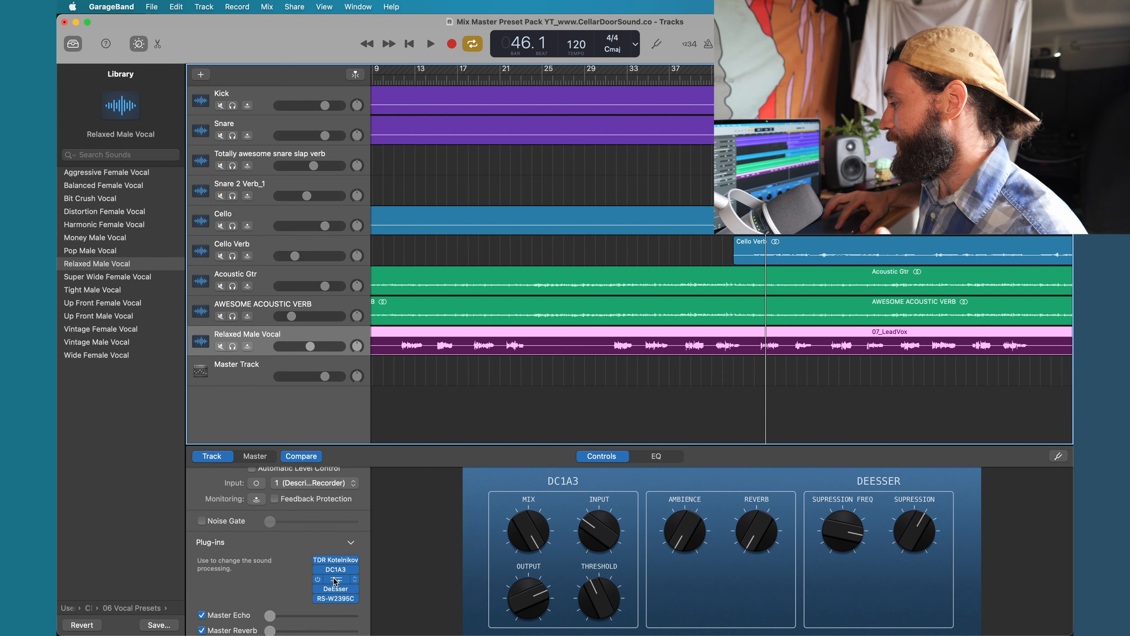
- Open the vocal track's Channel EQ and reposition its window over the arrangement
left_click(335, 579)
left_click_drag(620, 174, 548, 162)
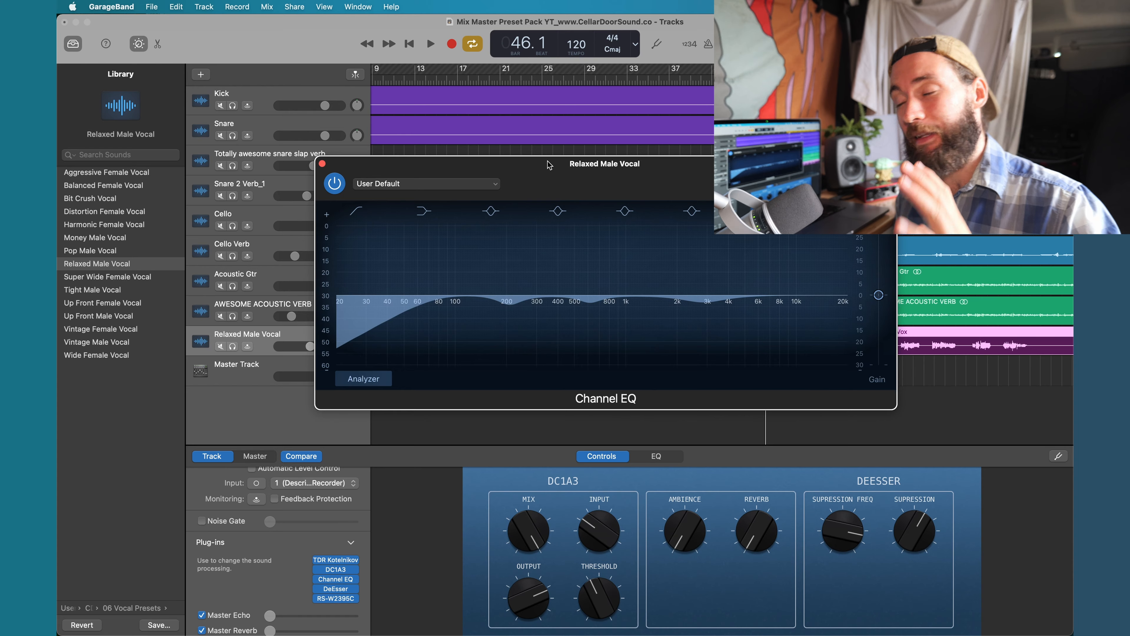
- Check the Audio Presets section of the training page in Chrome and return to GarageBand
key("super+Tab")
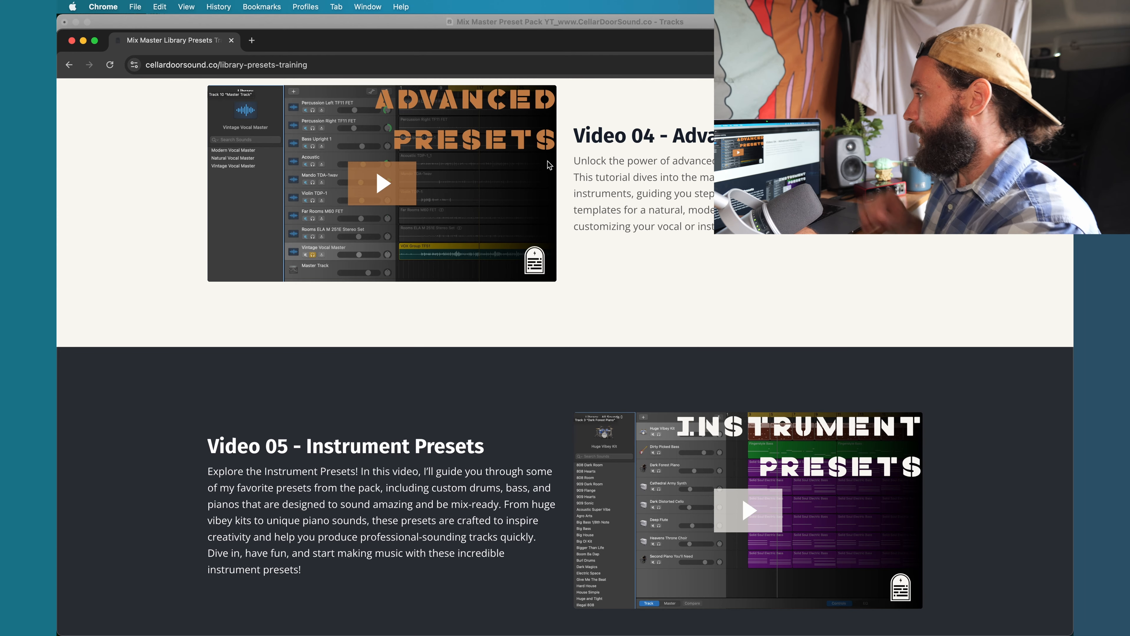
scroll(550, 277, "up", 10)
scroll(551, 281, "up", 5)
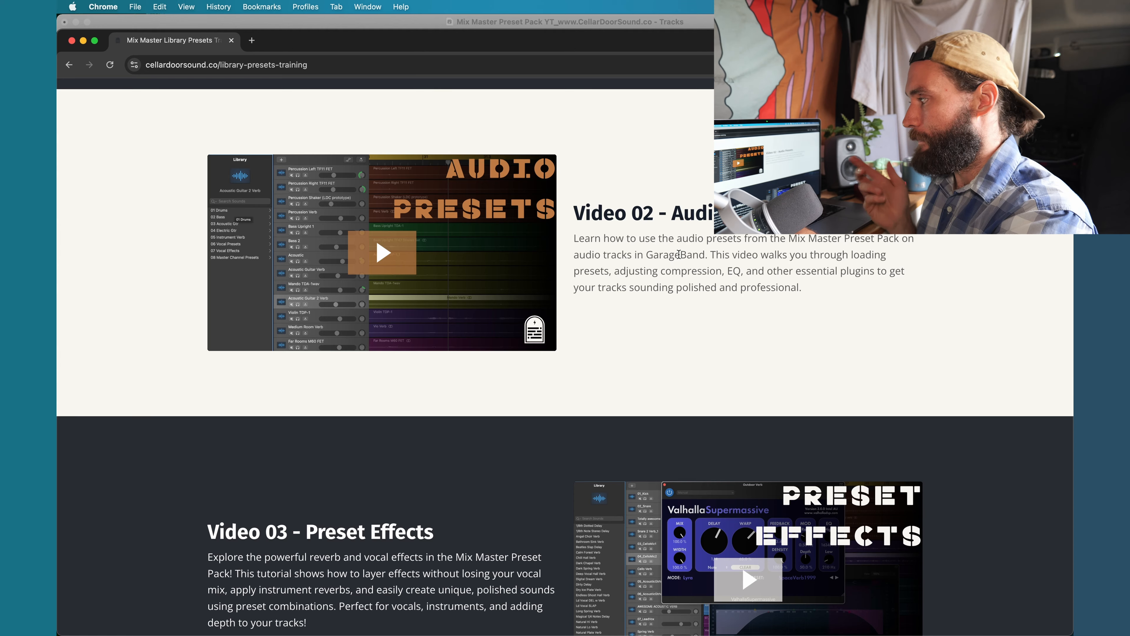
key("super+Tab")
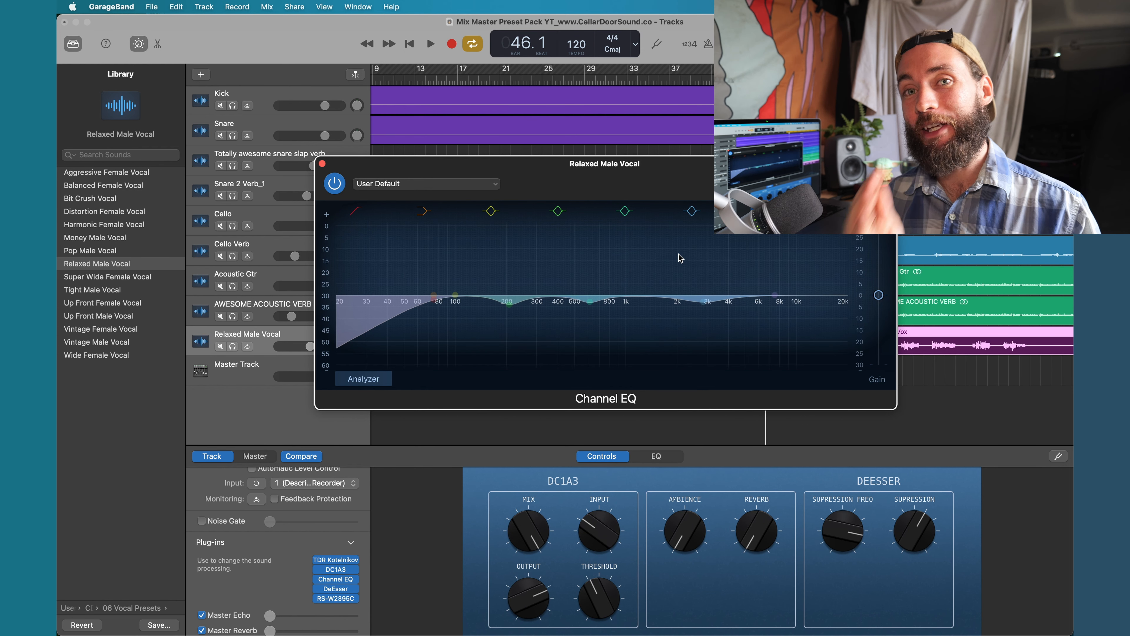
- Solo the AWESOME ACOUSTIC VERB track and set the vocal Channel EQ's low-mid dip to about 218 Hz with -1.2 dB gain
mouse_move(512, 302)
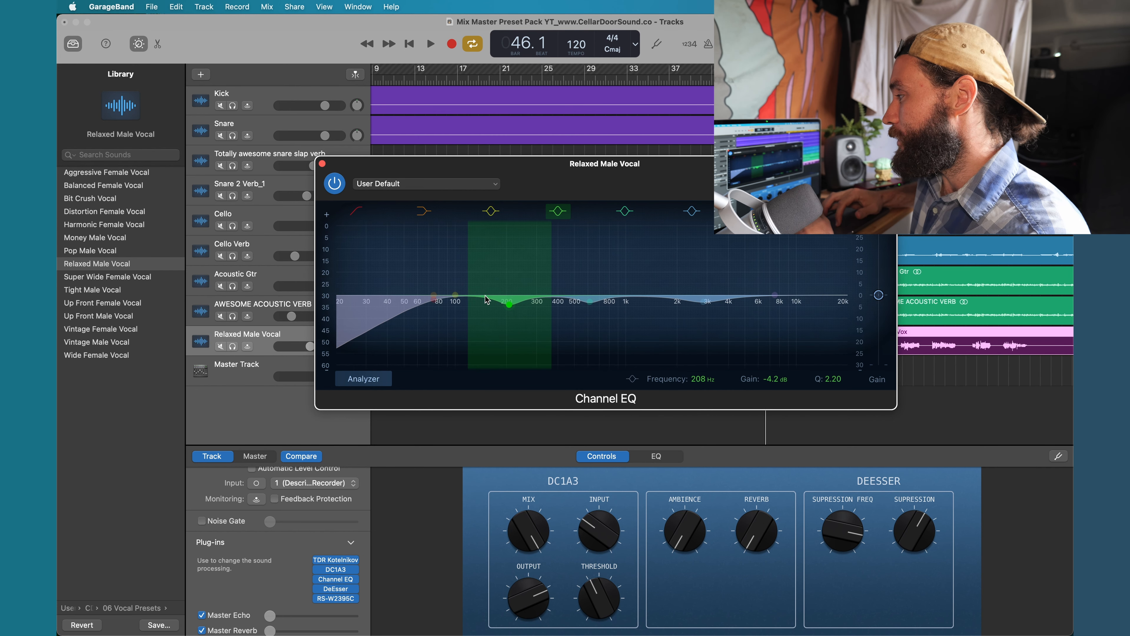
mouse_move(387, 365)
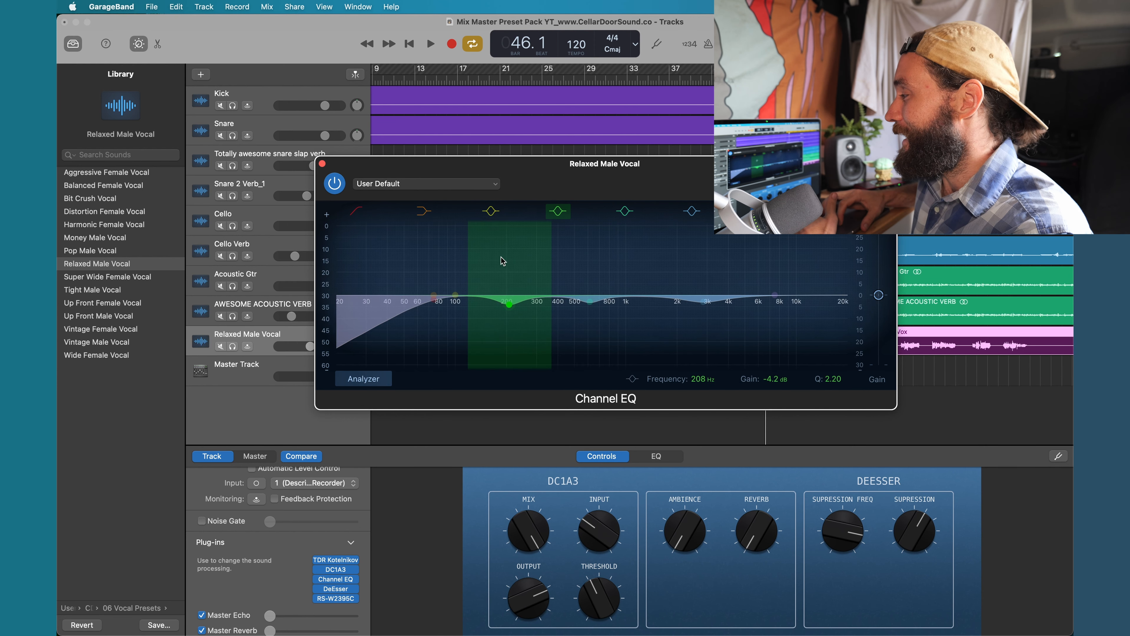
left_click(232, 317)
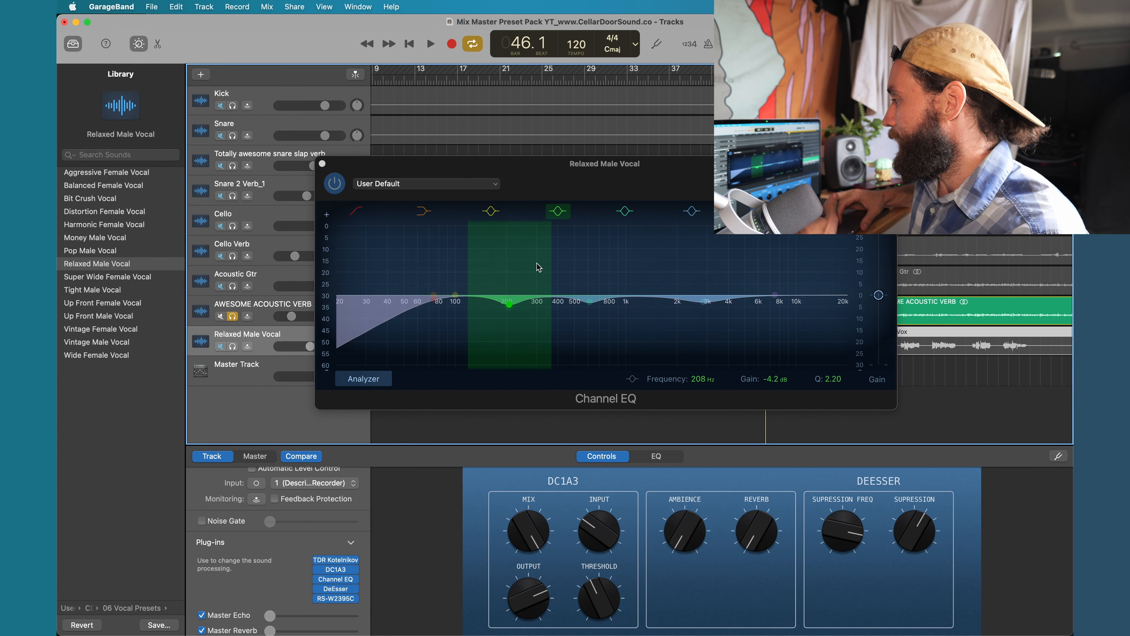
mouse_move(512, 310)
left_mouse_down()
mouse_move(522, 270)
mouse_move(523, 303)
mouse_move(514, 298)
left_mouse_up()
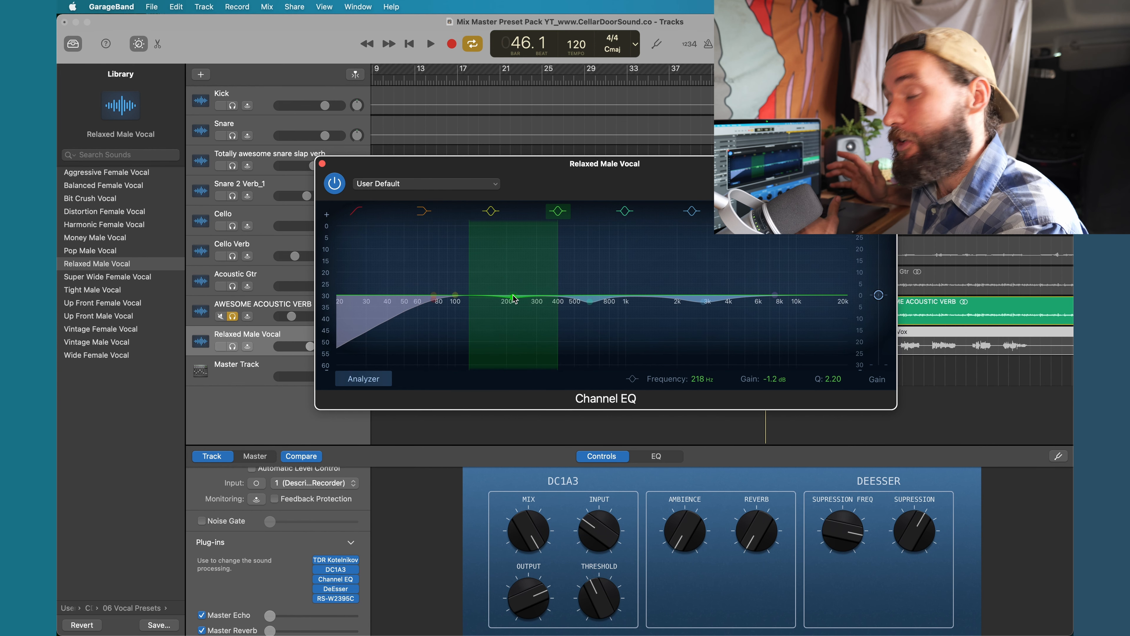
- Sweep the vocal Channel EQ's low-mid band with a boost during playback, set it to 250 Hz with -2.1 dB gain, and close the EQ
key("space")
left_click_drag(514, 298, 527, 273)
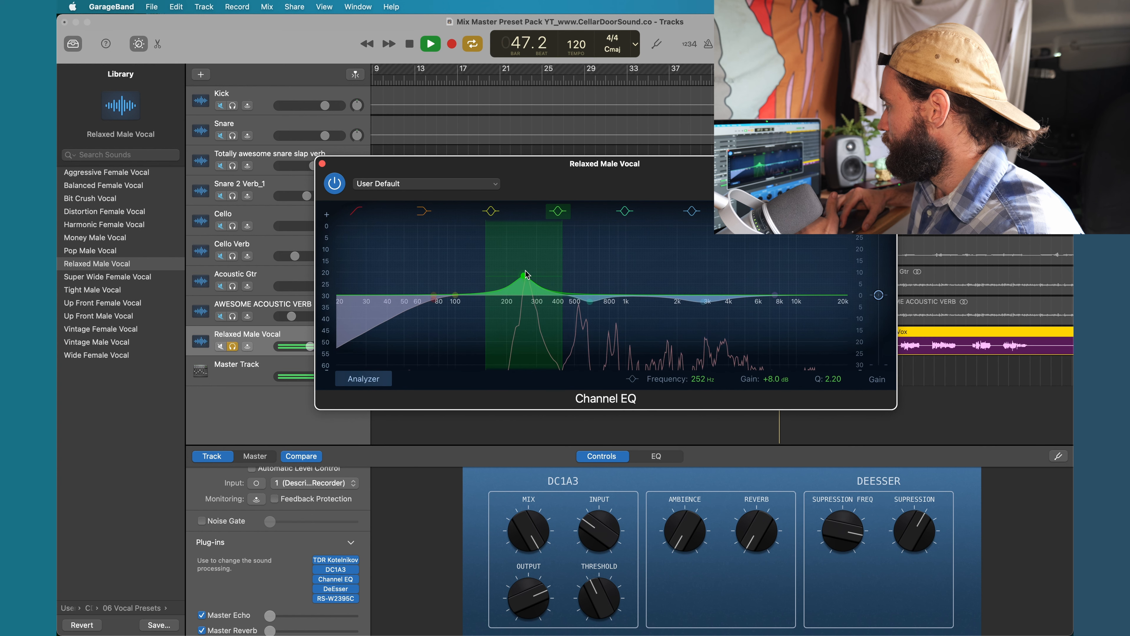
left_click_drag(526, 274, 526, 299)
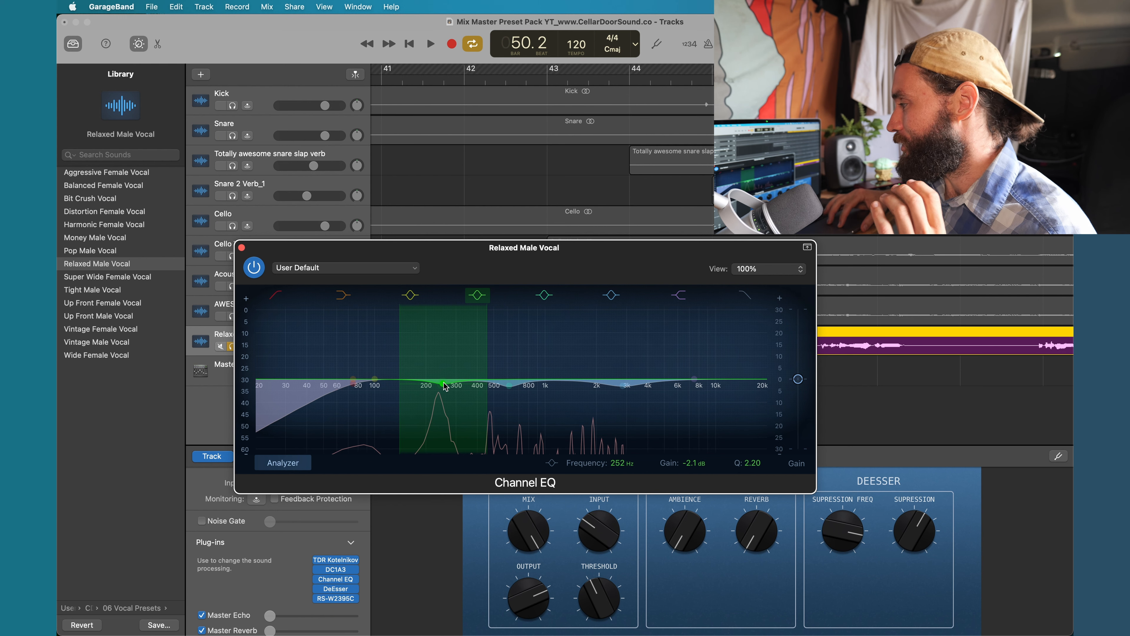
mouse_move(445, 386)
left_mouse_down()
mouse_move(444, 417)
mouse_move(445, 387)
left_mouse_up()
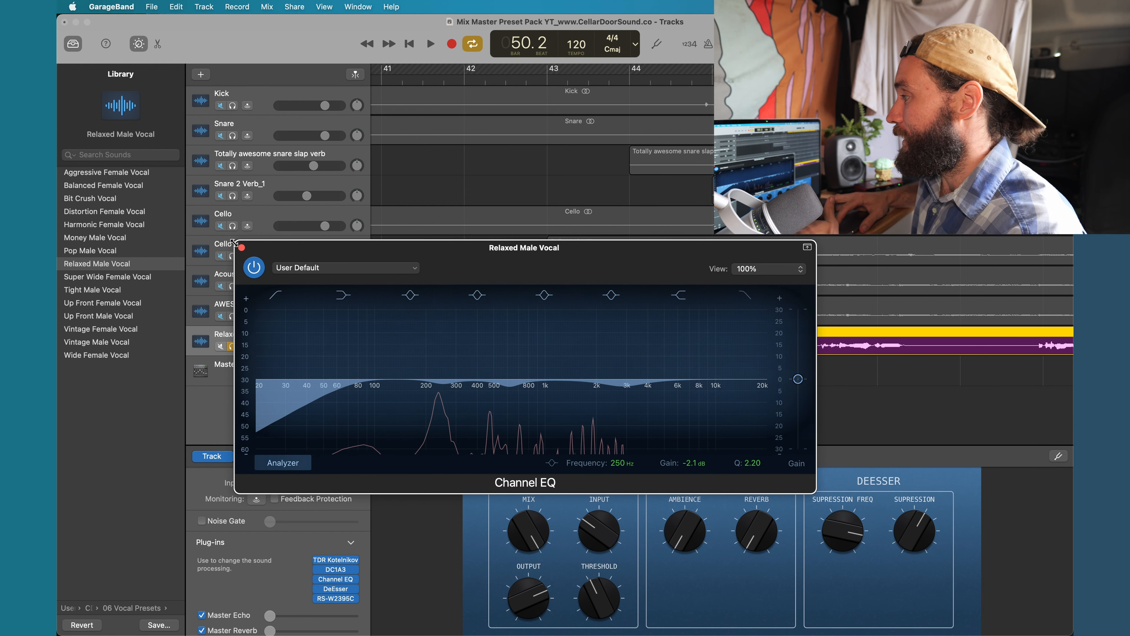
left_click(242, 248)
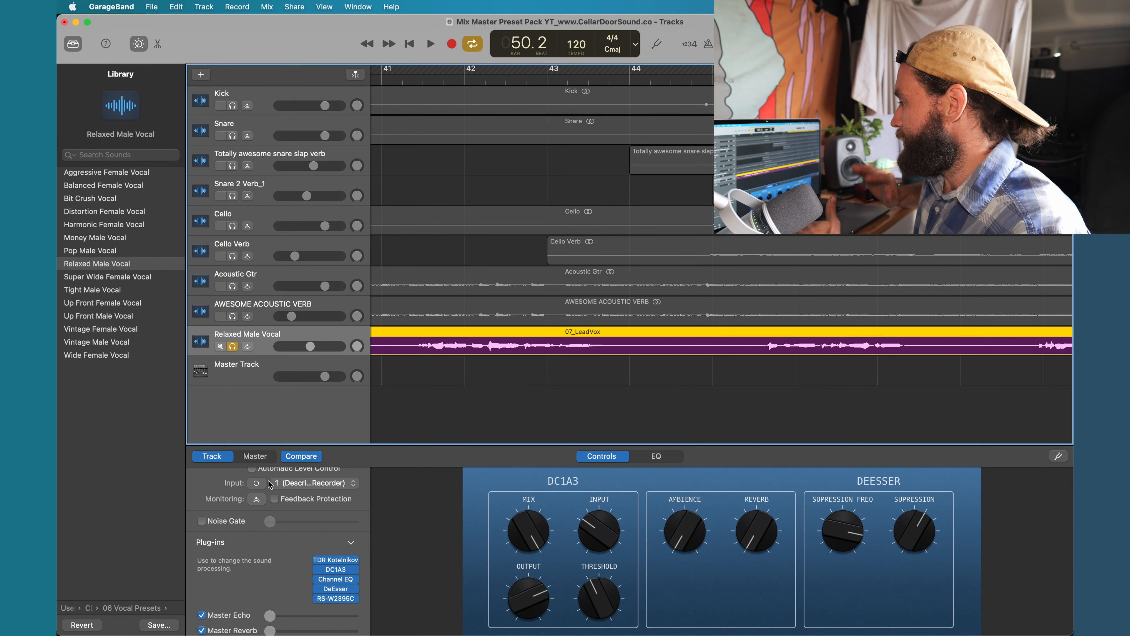
- Compare the soloed lead vocal during playback with all five plug-ins bypassed and with all of them re-enabled
left_click(319, 554)
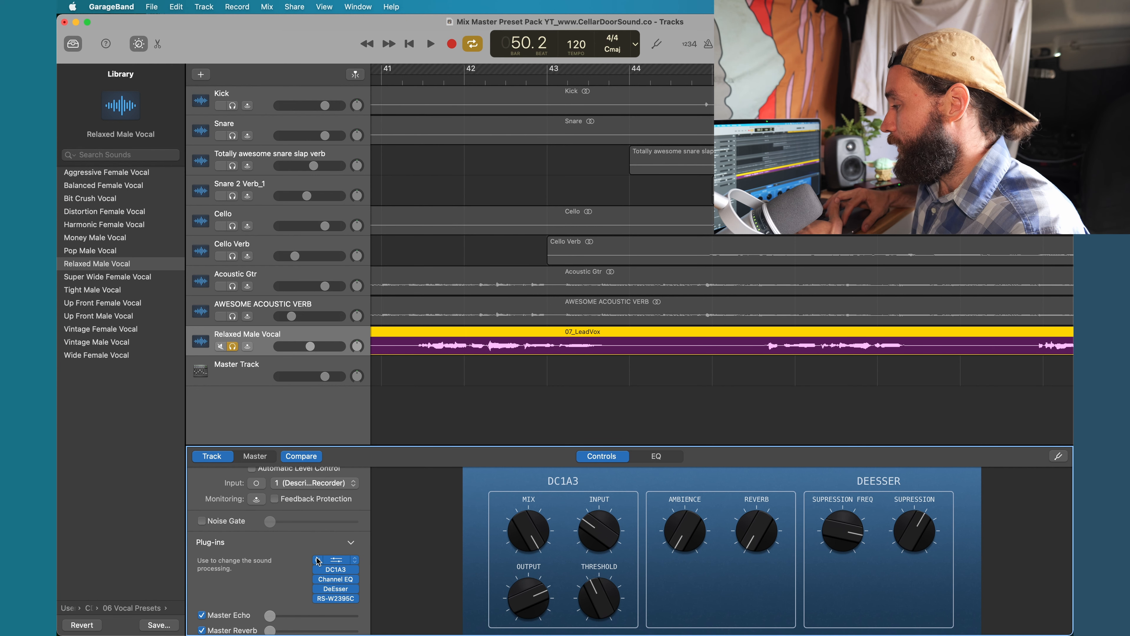
left_click(317, 562)
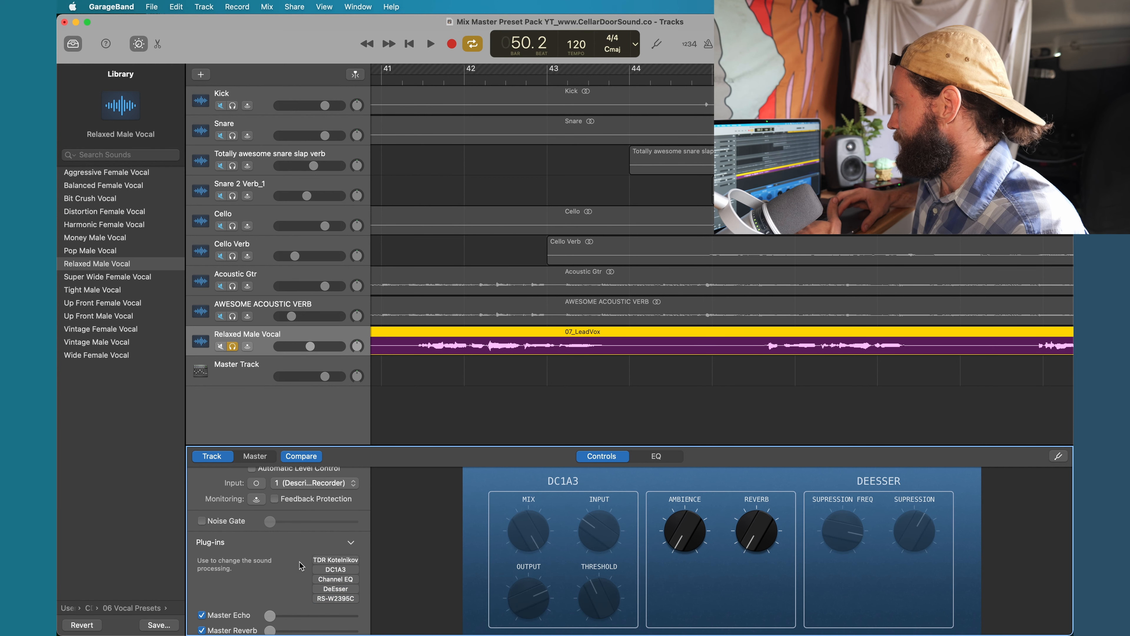
key("space")
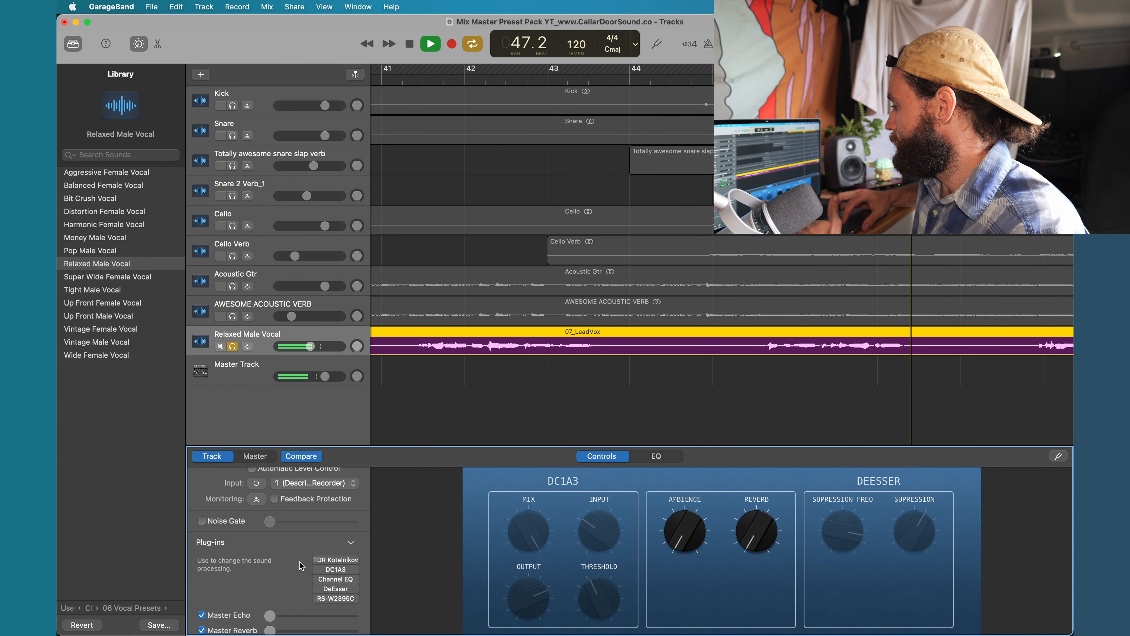
mouse_move(317, 562)
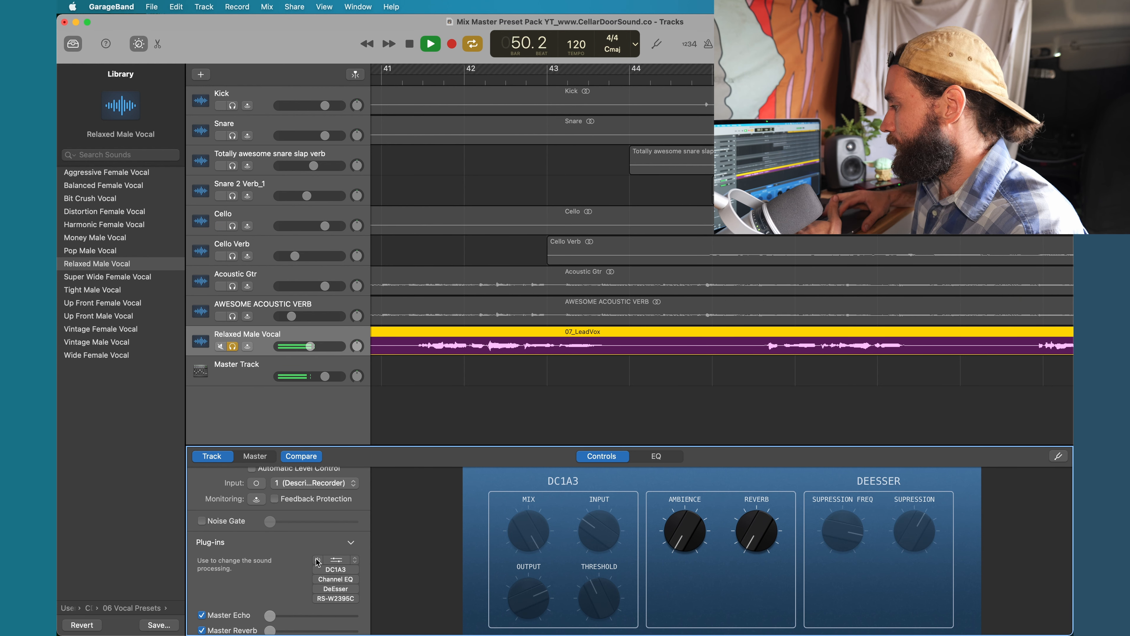
key("space")
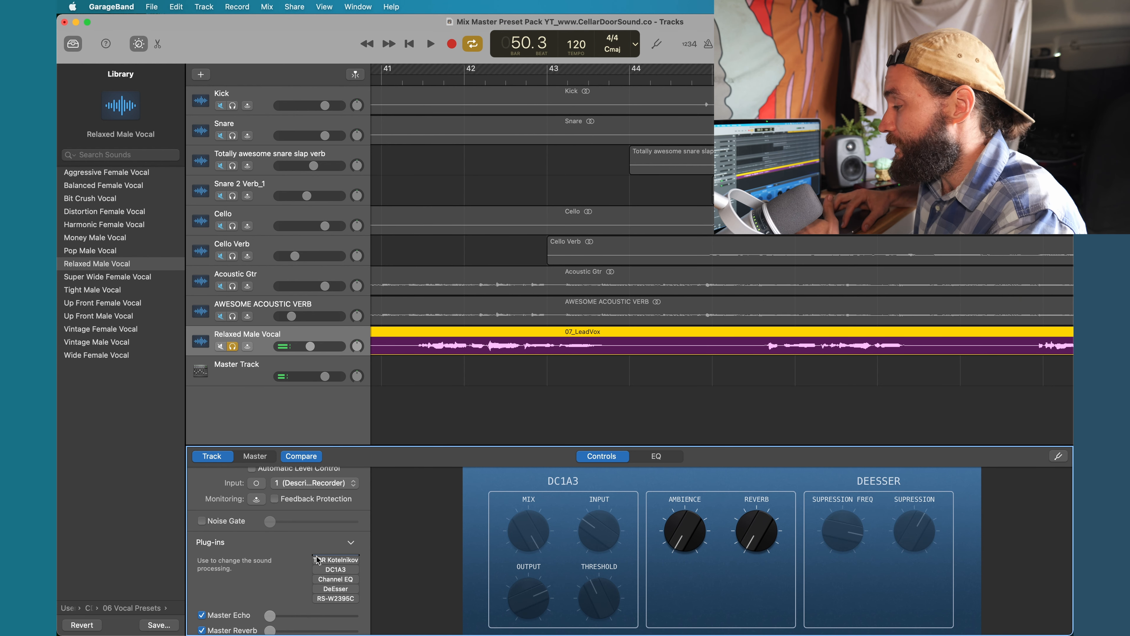
left_click(318, 560)
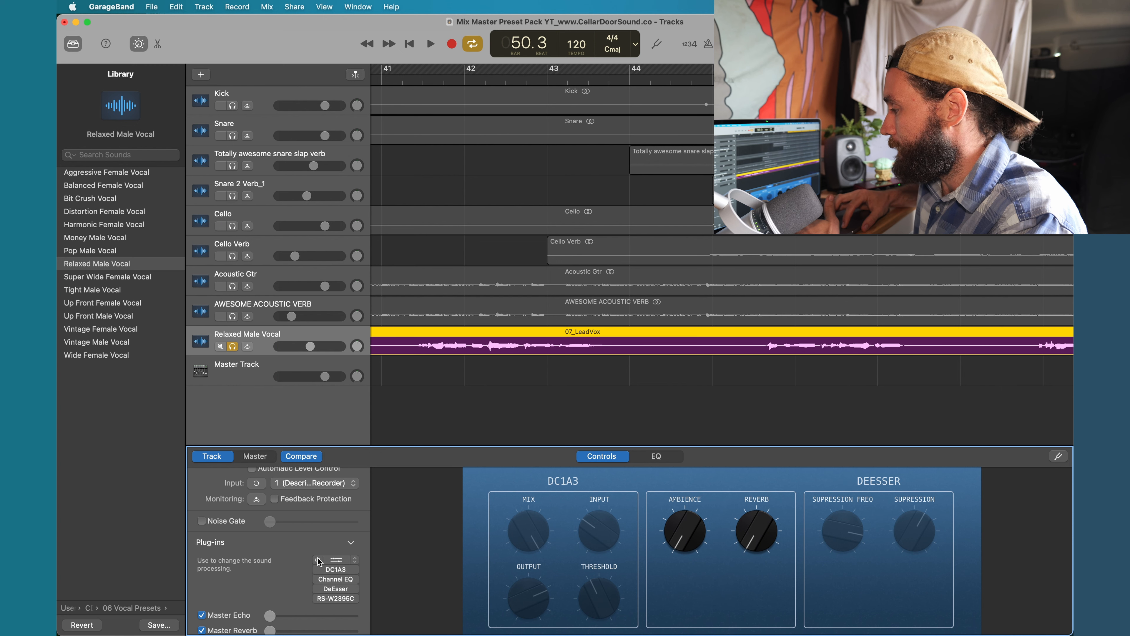
left_click_drag(317, 560, 317, 598)
key("space")
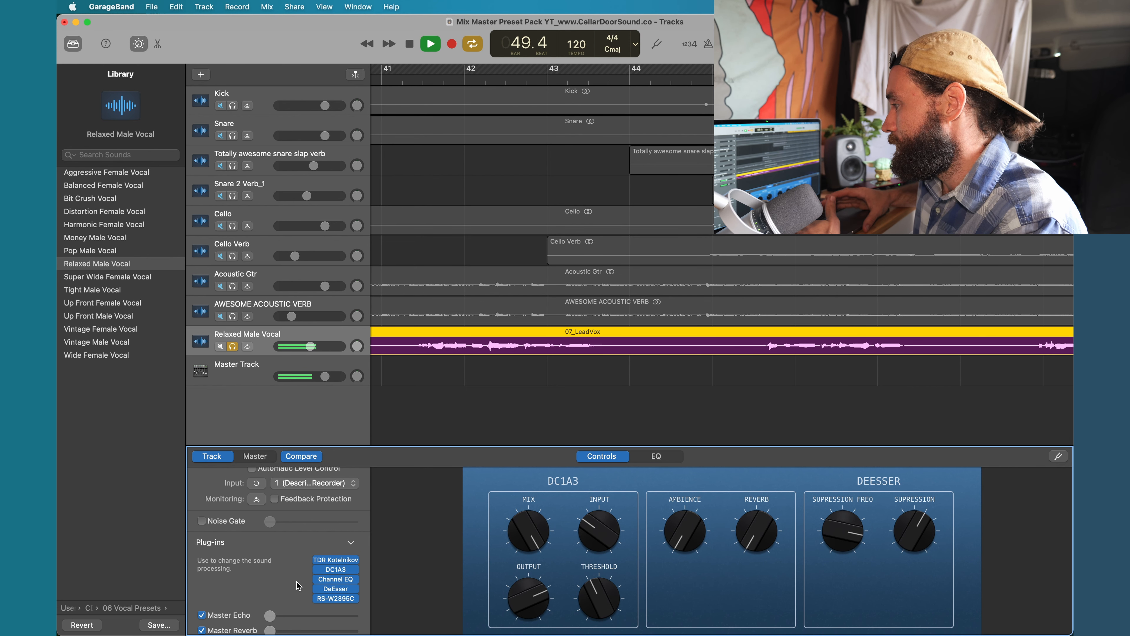
key("space")
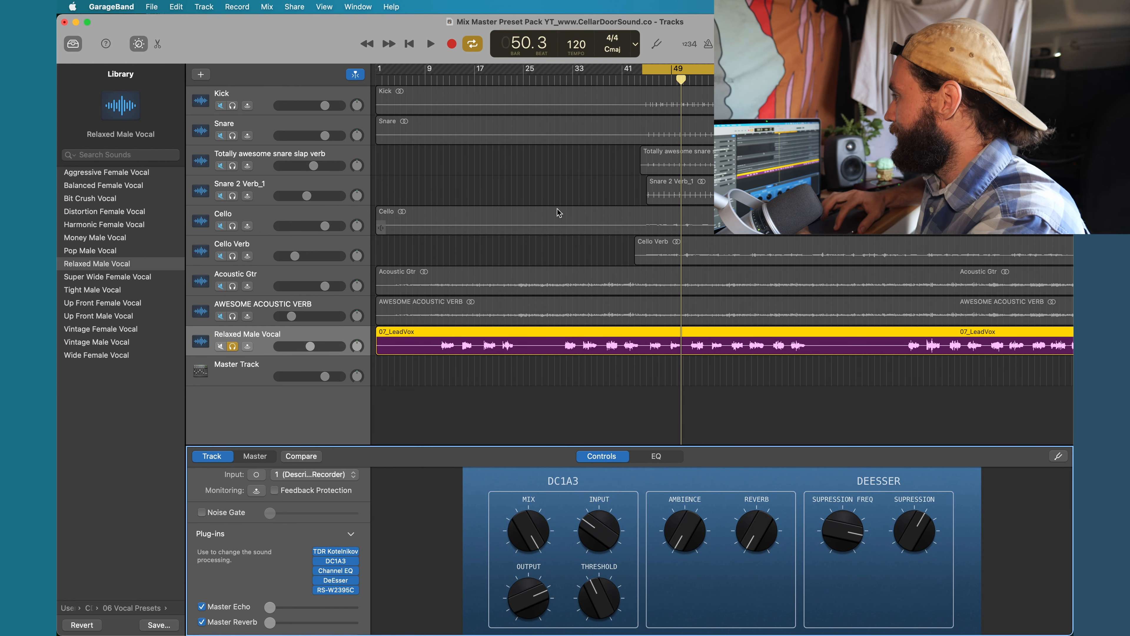
- Extend the cycle range back to bar 1 so that it covers the lead vocal from its start
left_click_drag(644, 68, 298, 68)
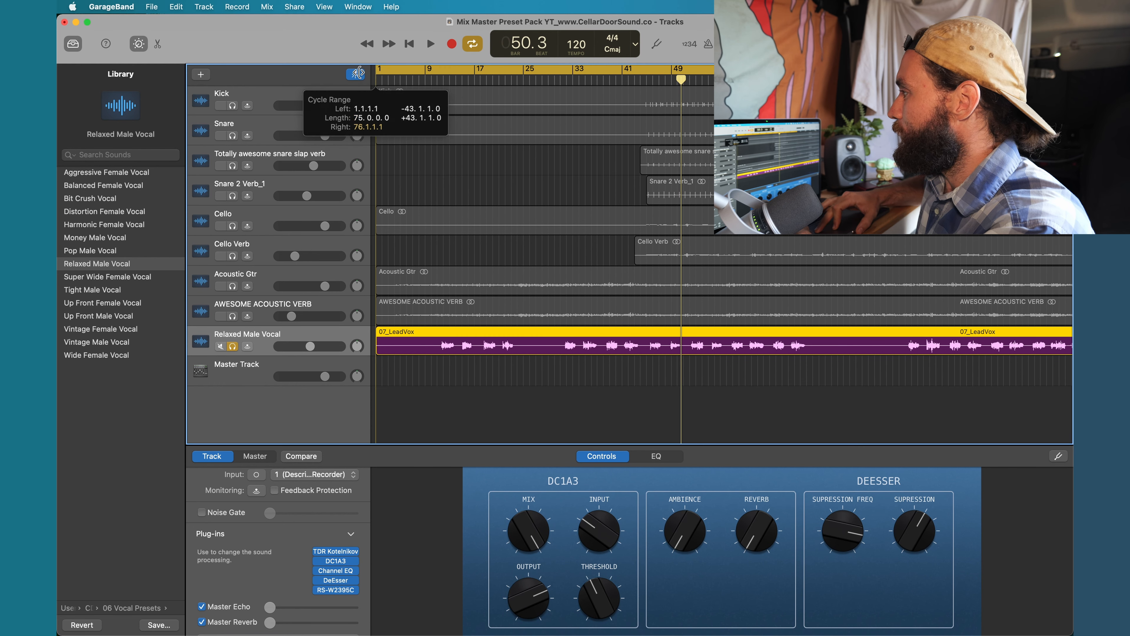
key("super+Left")
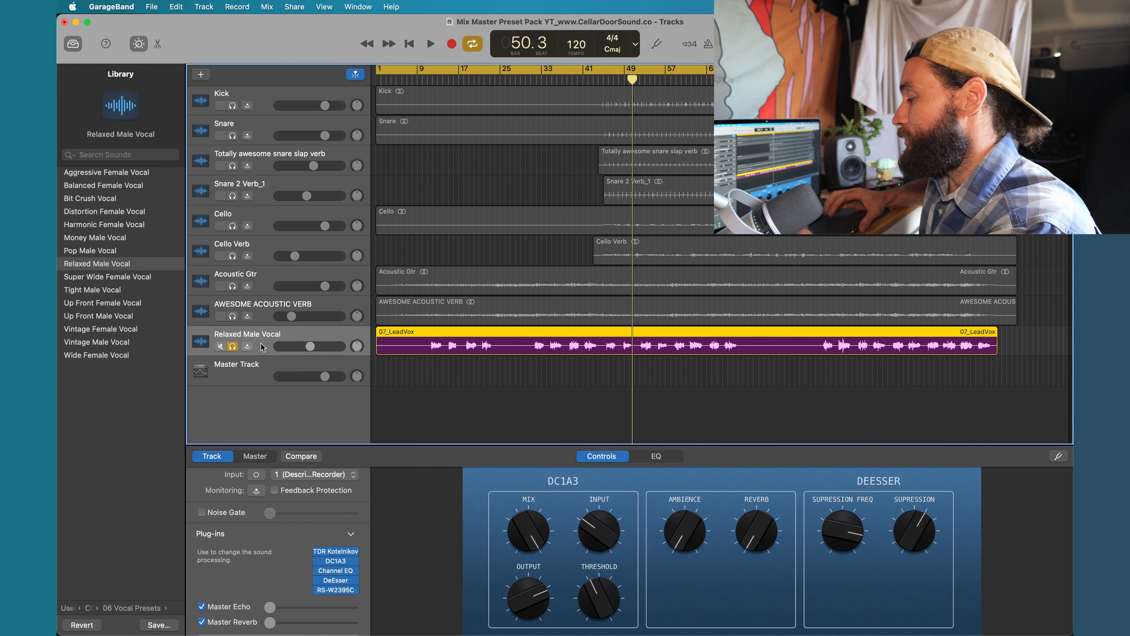
- Duplicate the Relaxed Male Vocal track and delete the empty copy
key("super+d")
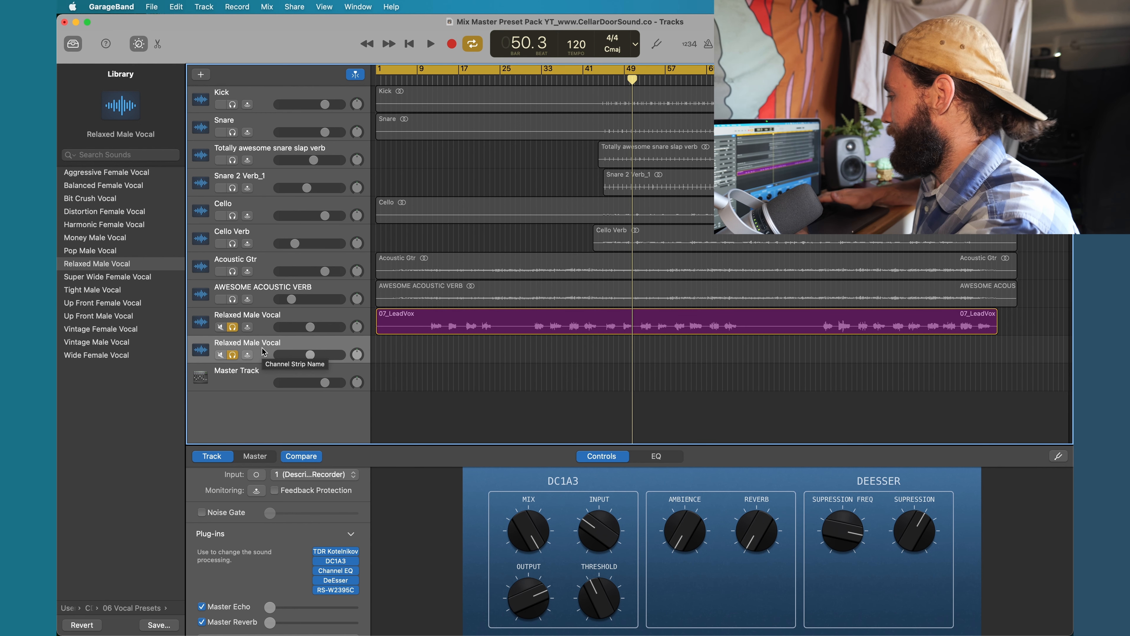
key("super+BackSpace")
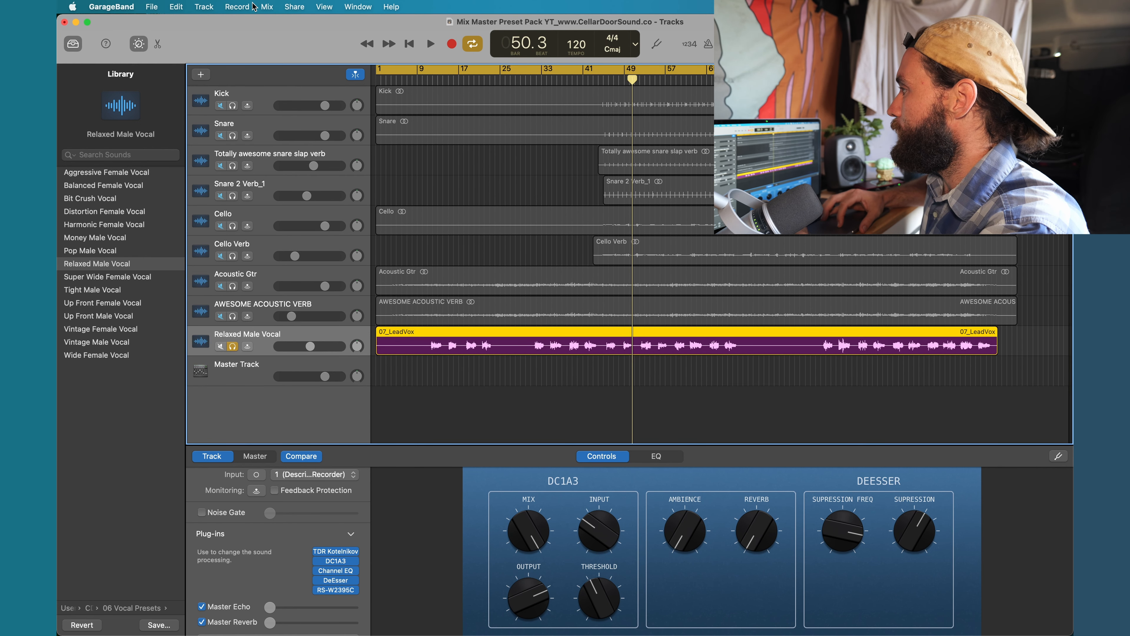
- Export the soloed vocal to Downloads as an uncompressed 24-bit WAVE file named Male Vocal Verb
left_click(294, 7)
left_click(328, 98)
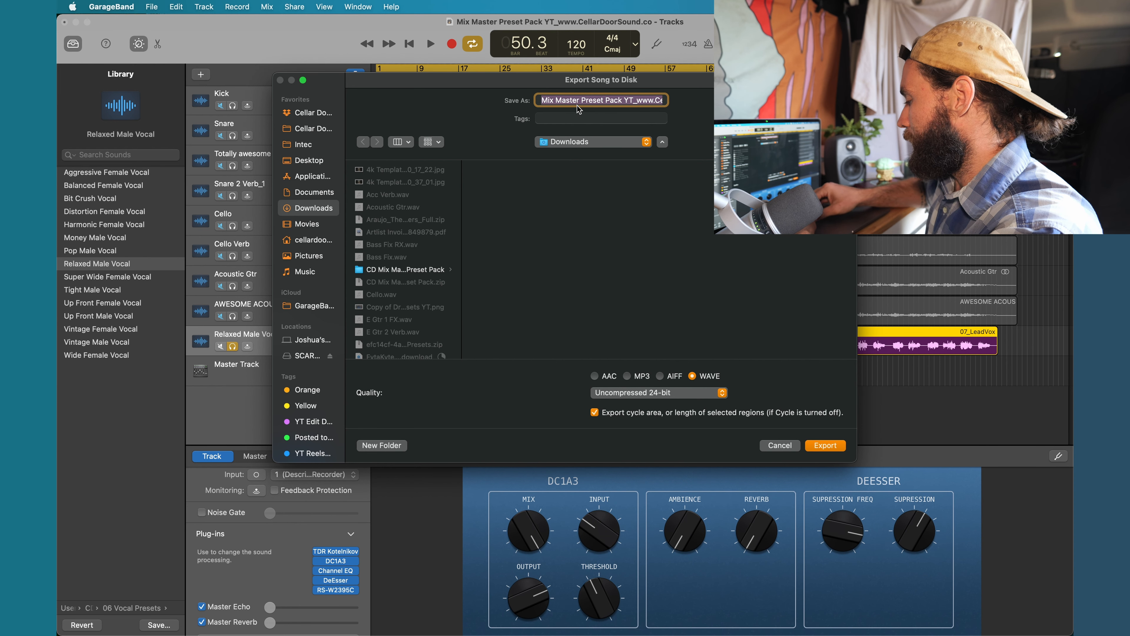
type("Male Vocal Verb")
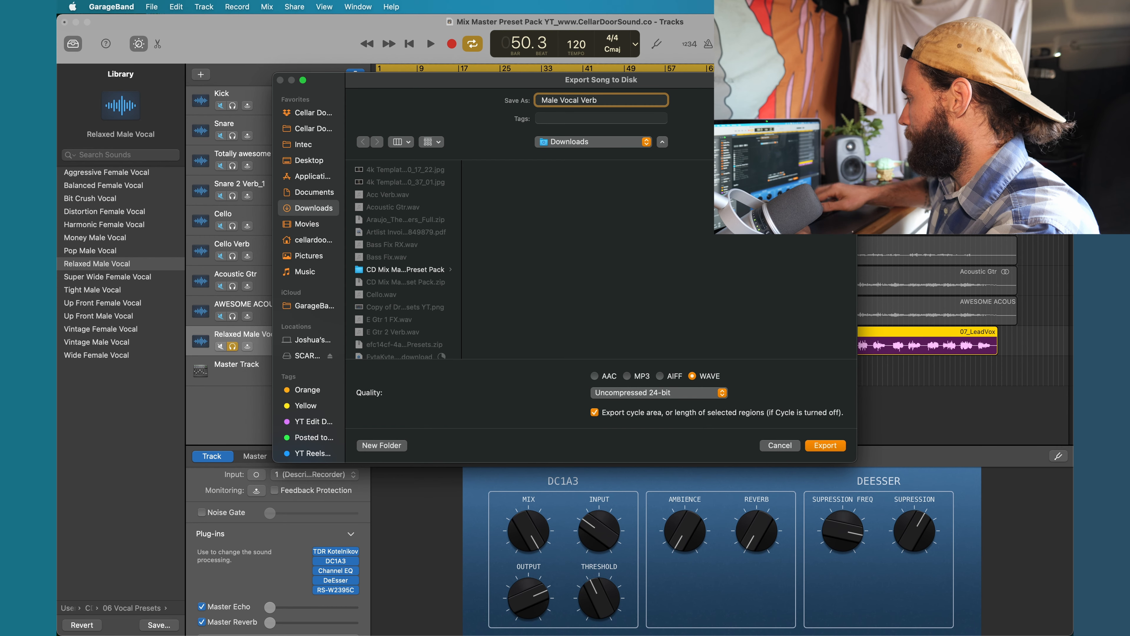
key("Return")
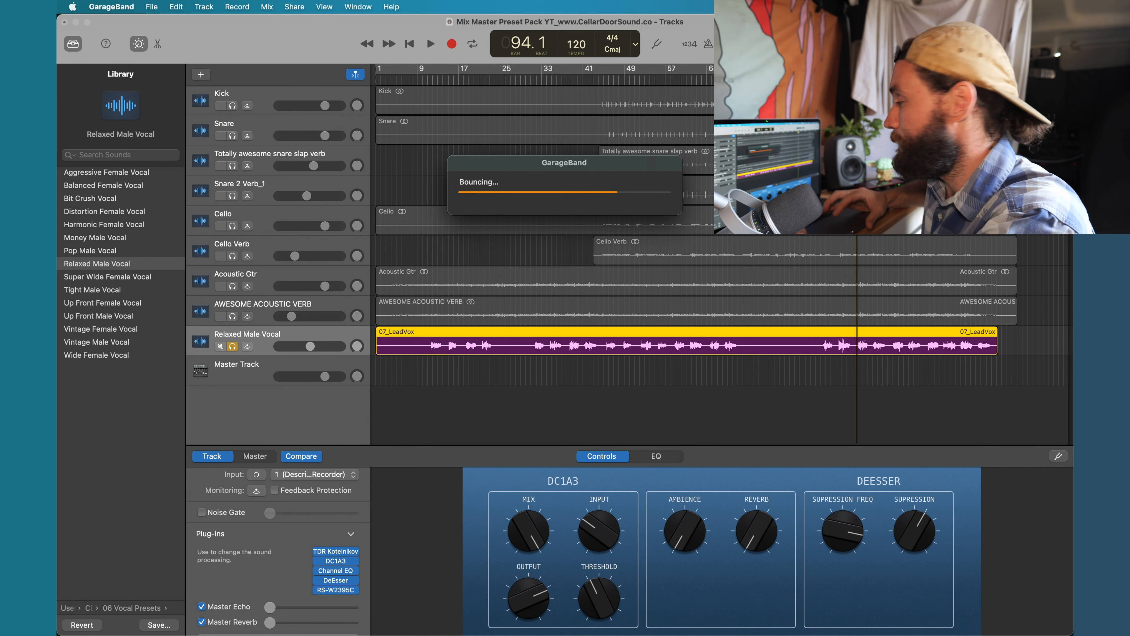
- Import the exported Male Vocal Verb file as a new track below the lead vocal and solo it instead of the lead vocal
left_click(794, 617)
left_click_drag(794, 577, 360, 419)
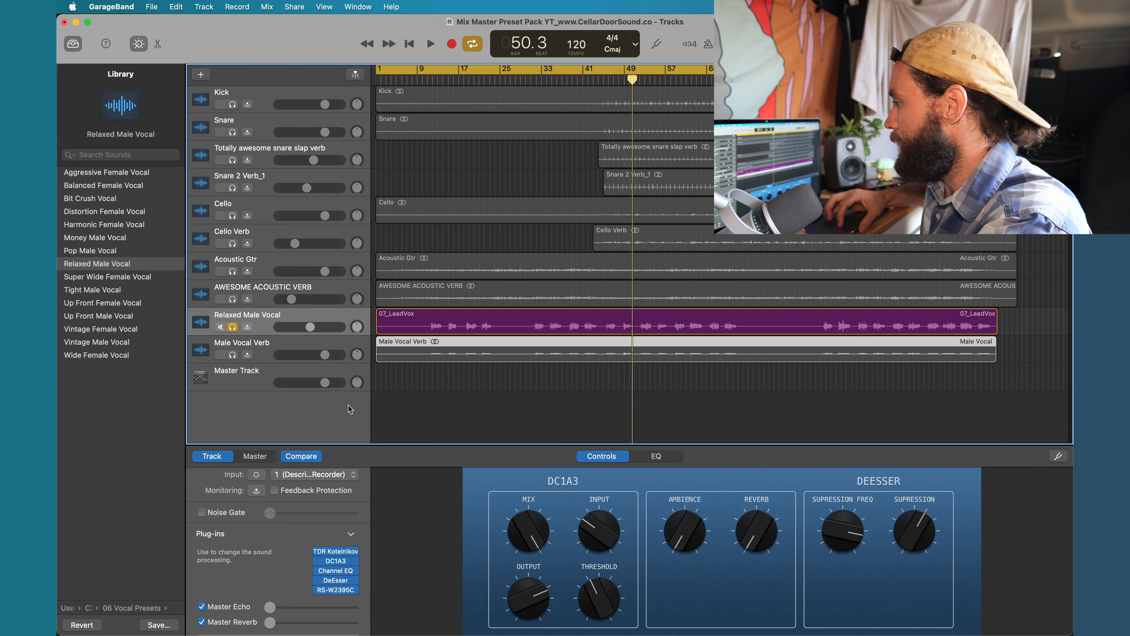
left_click(233, 355)
left_click(233, 326)
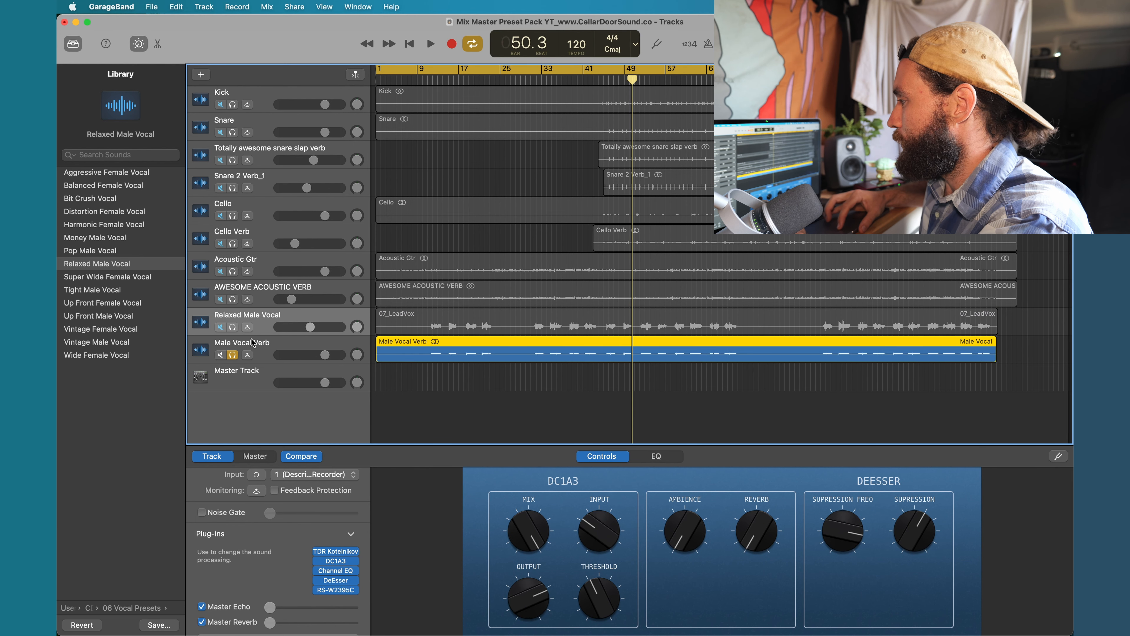
- Load the Dark Spring Verb patch from the preset pack's 07 Vocal Effects folder onto the Male Vocal Verb track
left_click(260, 350)
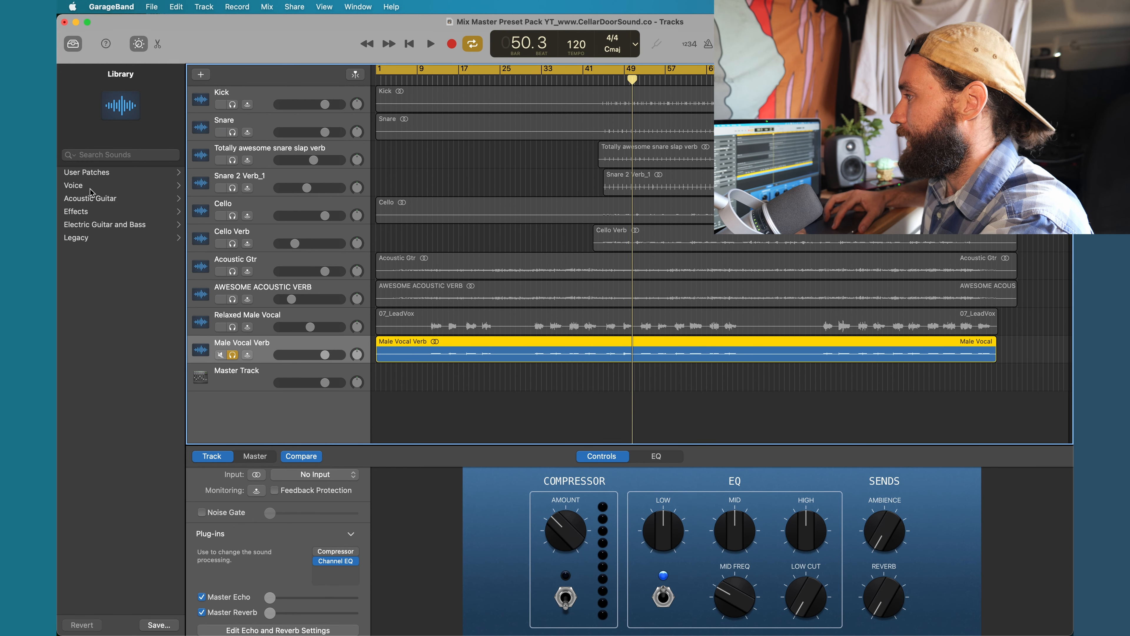
left_click(110, 176)
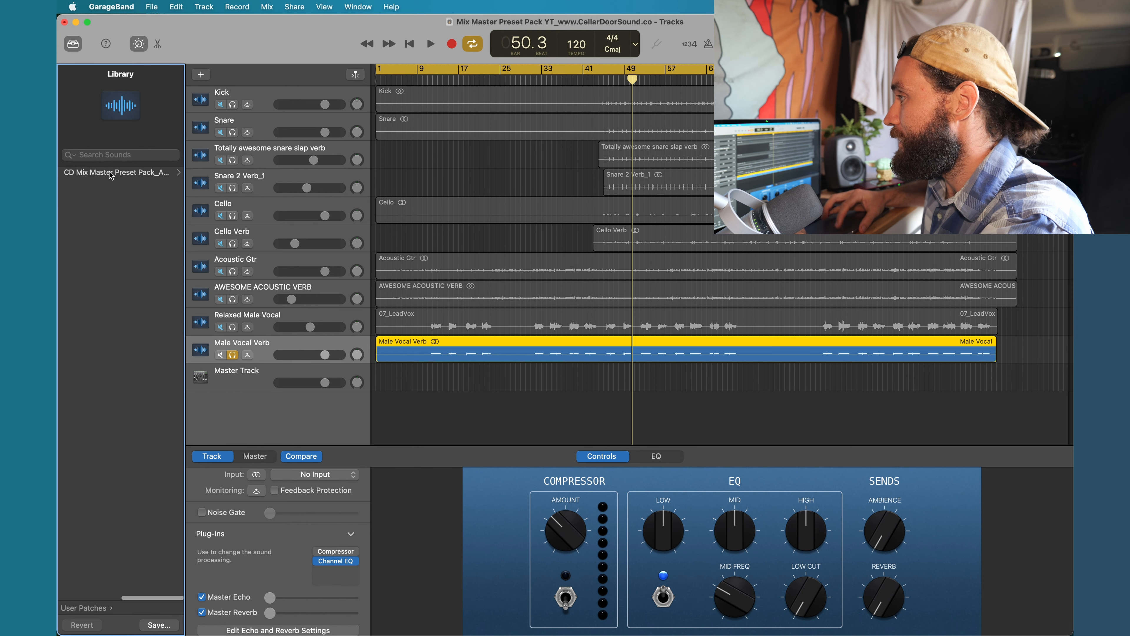
left_click(136, 174)
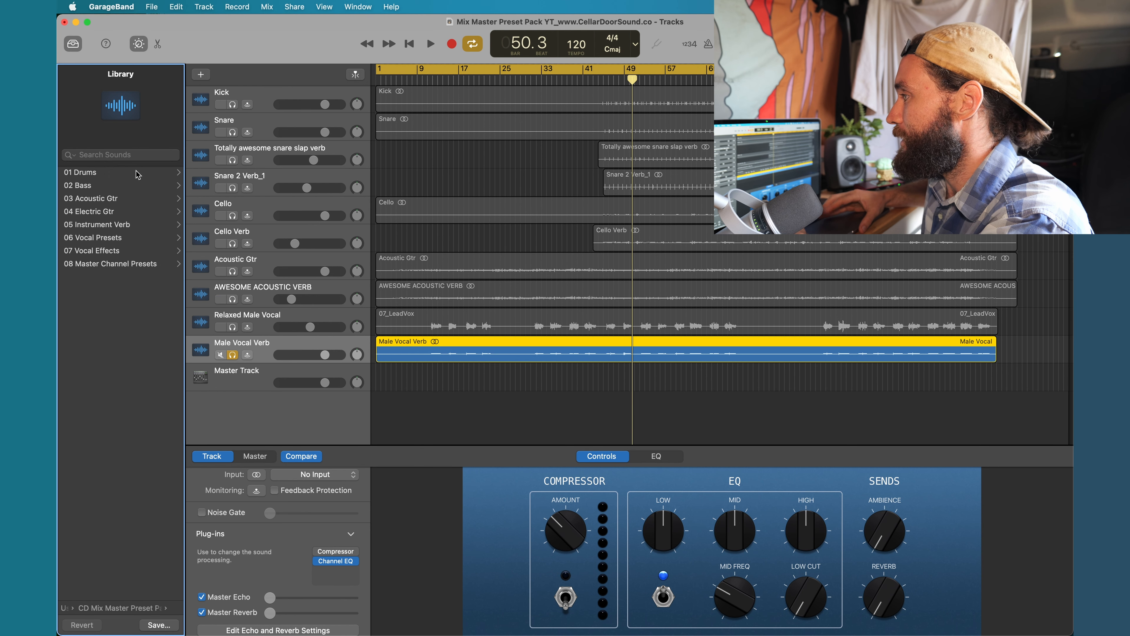
left_click(109, 251)
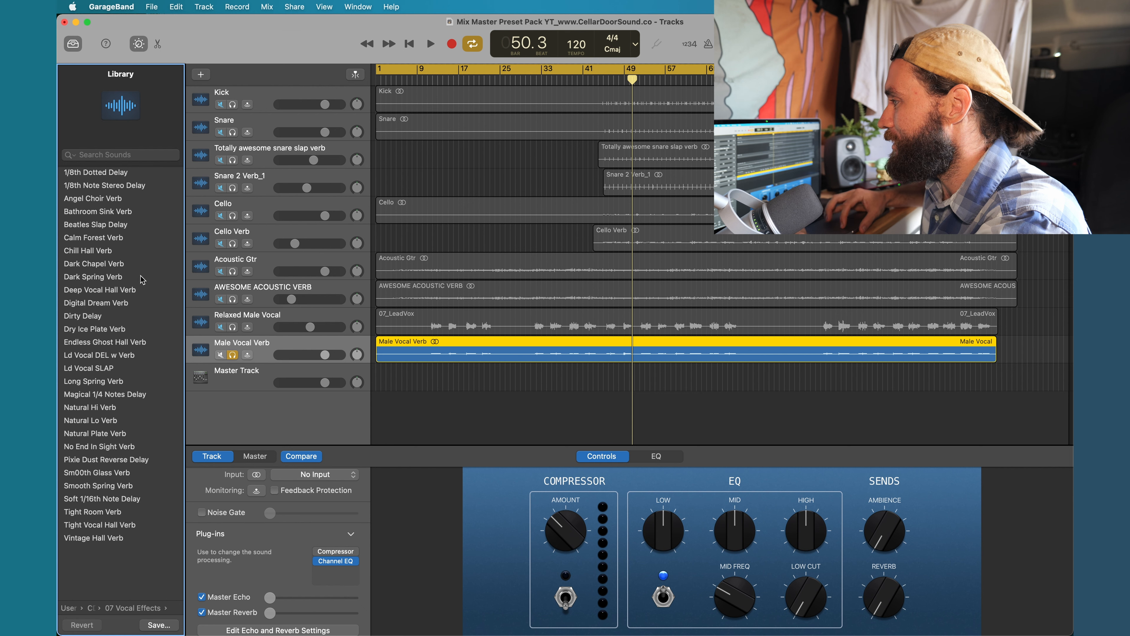
left_click(110, 276)
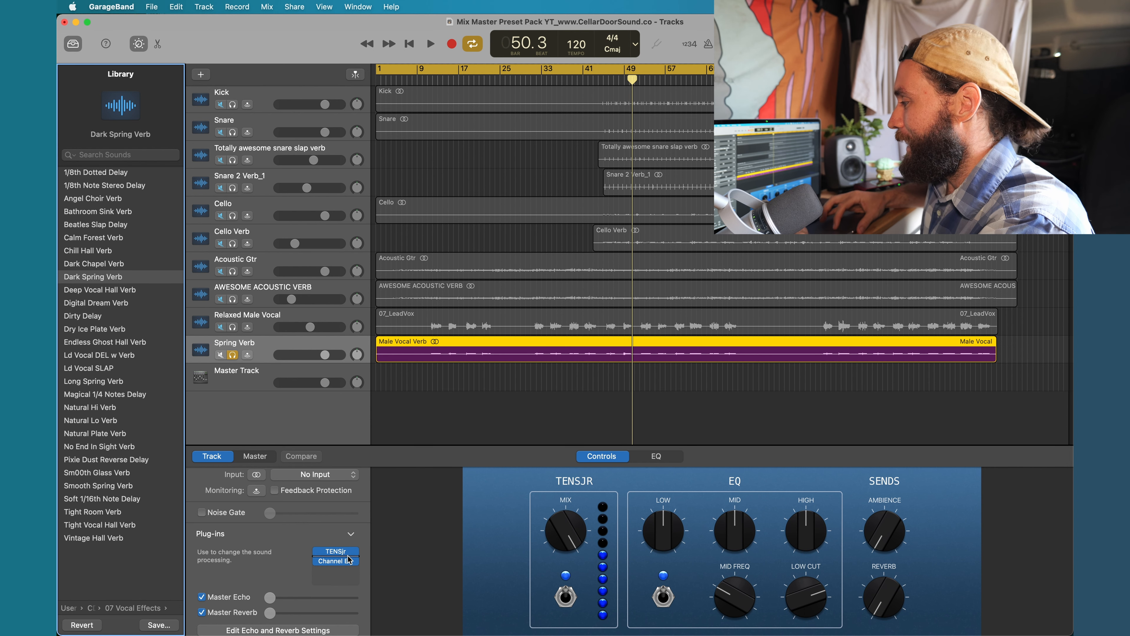
- Examine the reverb track's TENSjr and Channel EQ plug-in settings and close the plug-in window
left_click(338, 552)
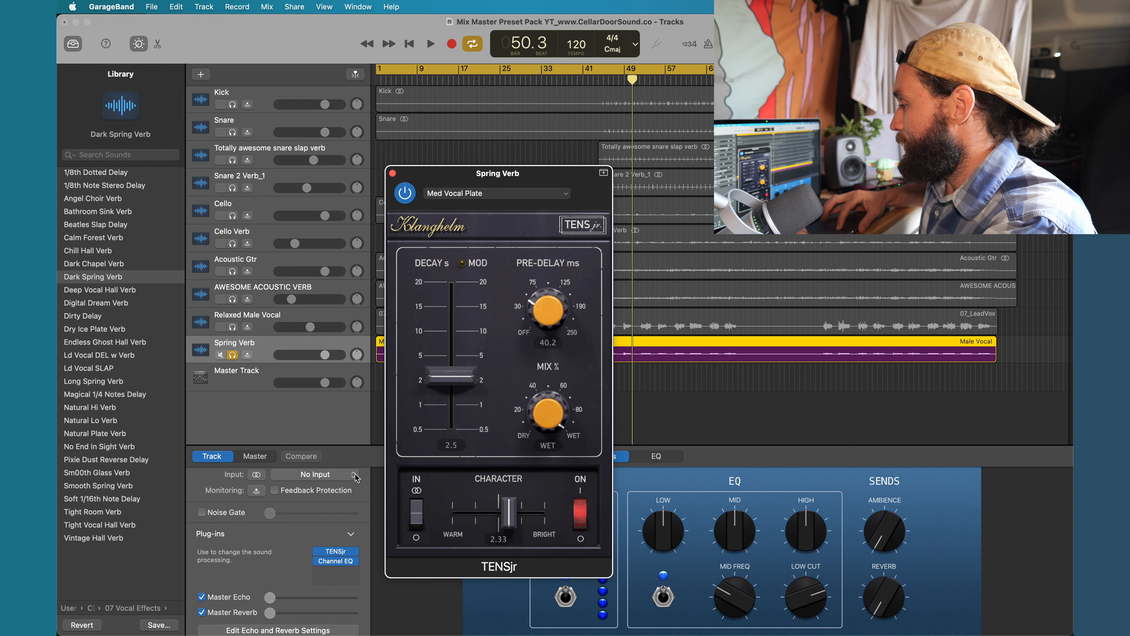
left_click(337, 562)
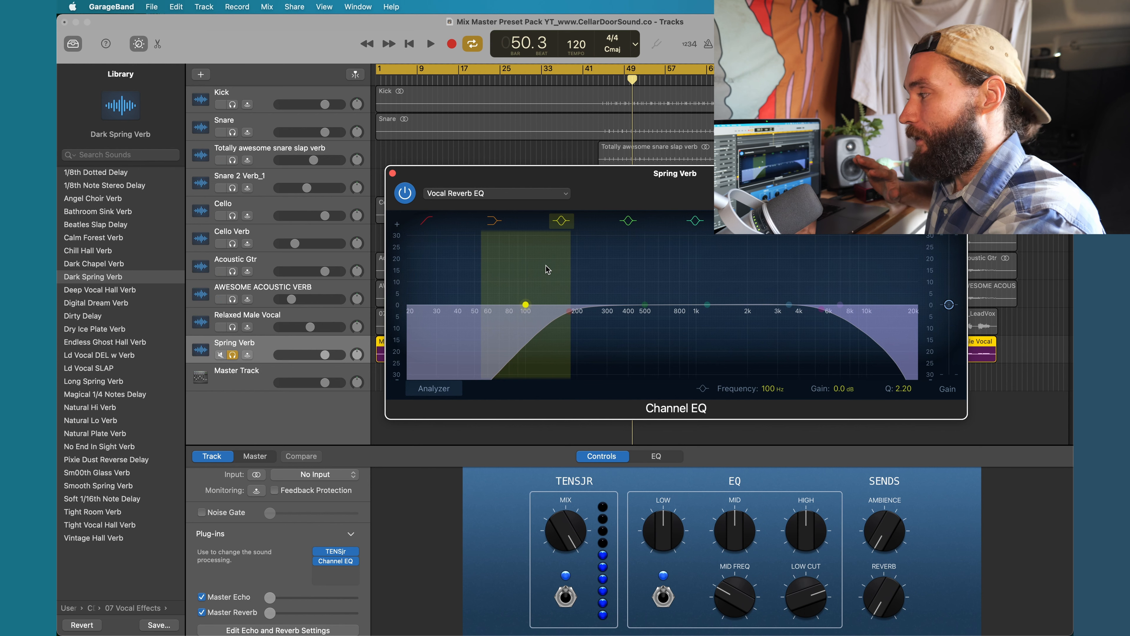
left_click(392, 173)
- Solo the Relaxed Male Vocal track alongside the reverb track and lower the reverb volume to -9.0 dB during playback
left_click(233, 327)
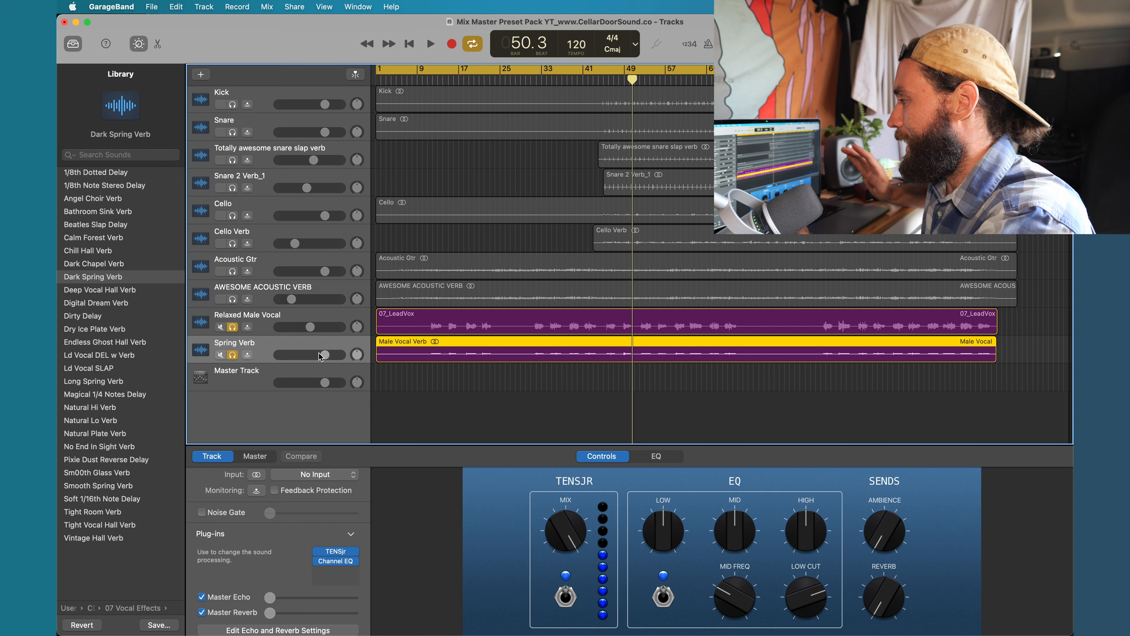
key("space")
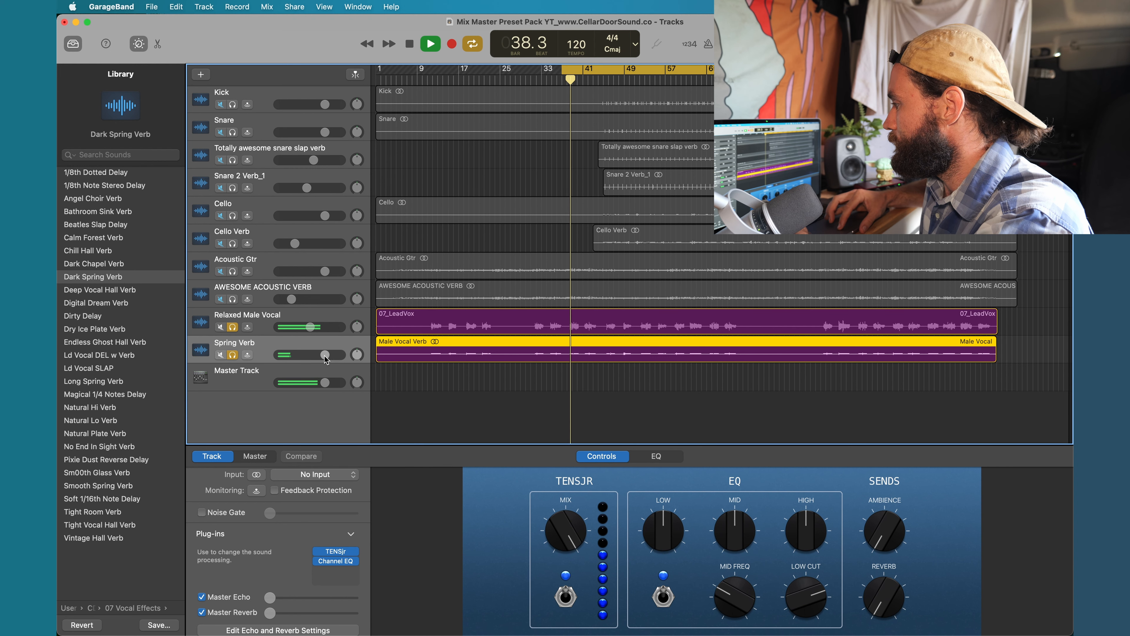
left_click_drag(325, 356, 305, 355)
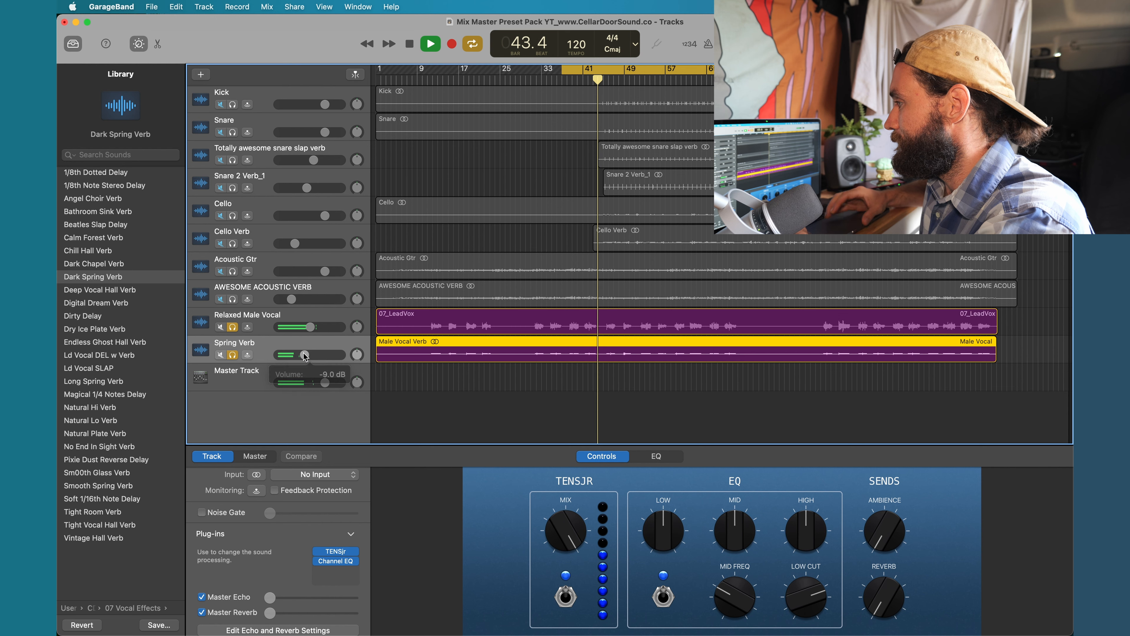
key("space")
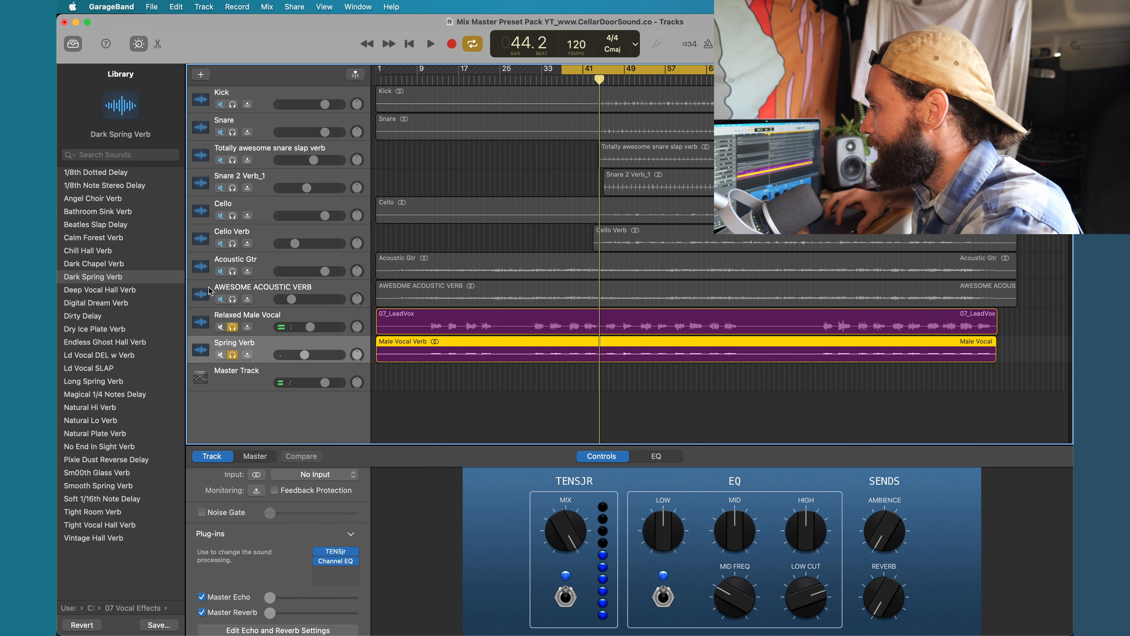
- Replace the reverb track's patch with Deep Vocal Hall Verb and raise its volume slightly while playing it with the vocal
left_click(133, 290)
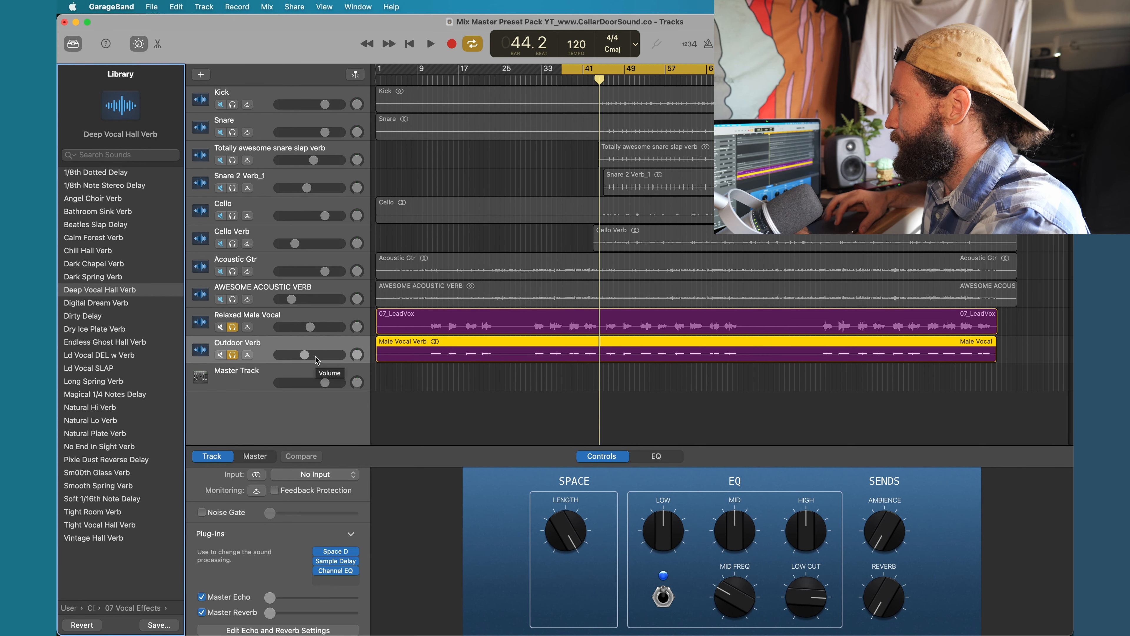
key("space")
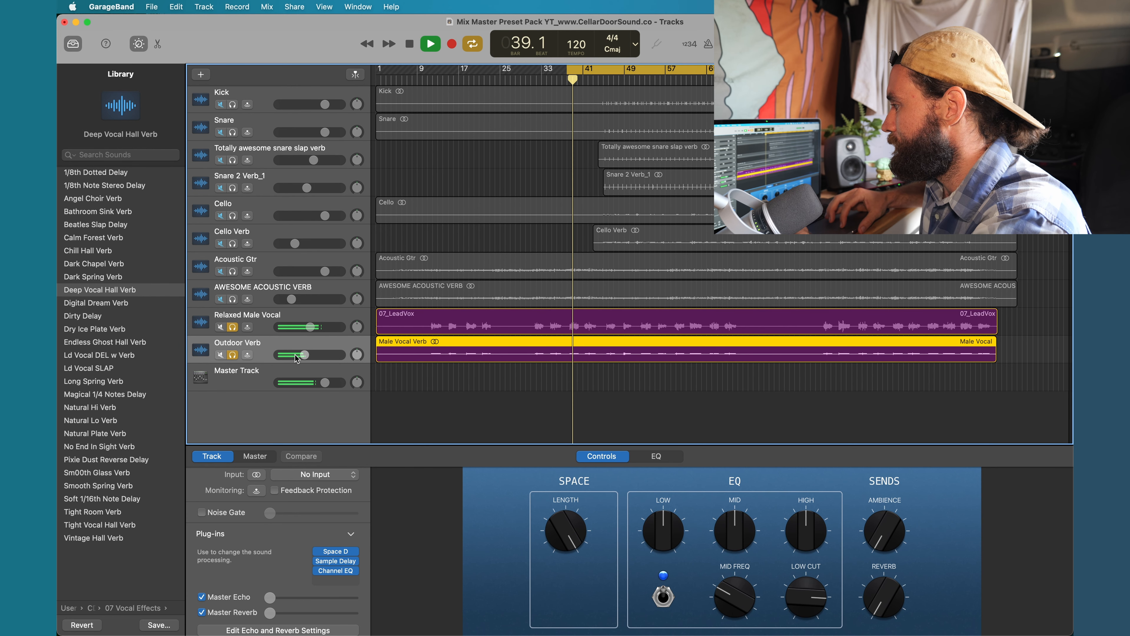
left_click_drag(307, 355, 309, 355)
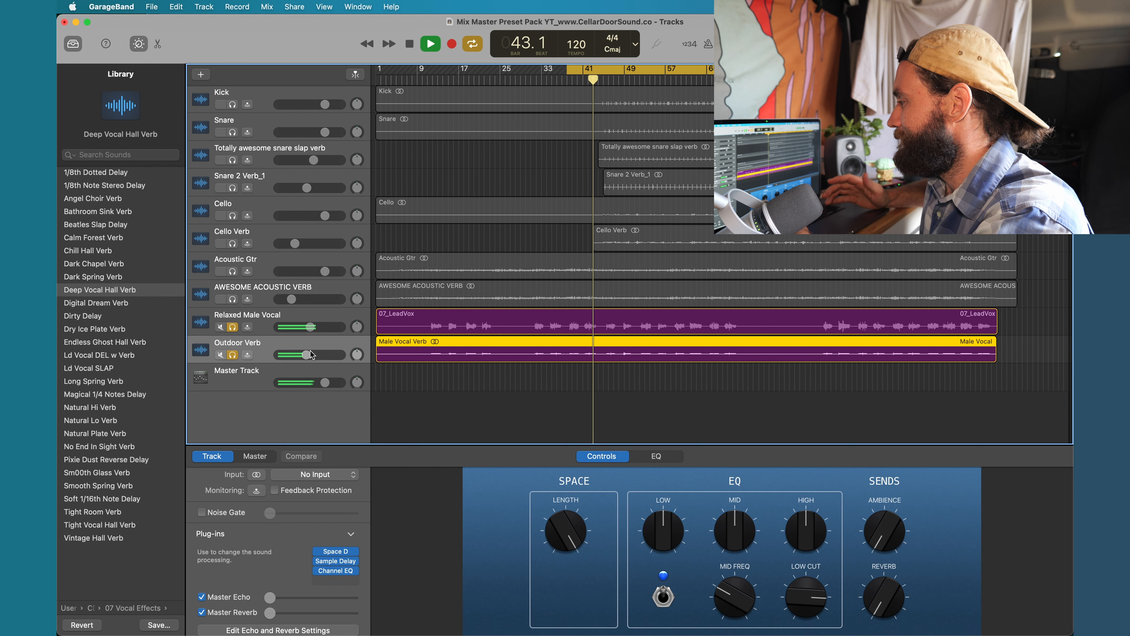
- Replace the reverb track's patch with Endless Ghost Hall Verb and raise its volume slightly while playing it with the vocal
left_click_drag(310, 350, 312, 350)
key("space")
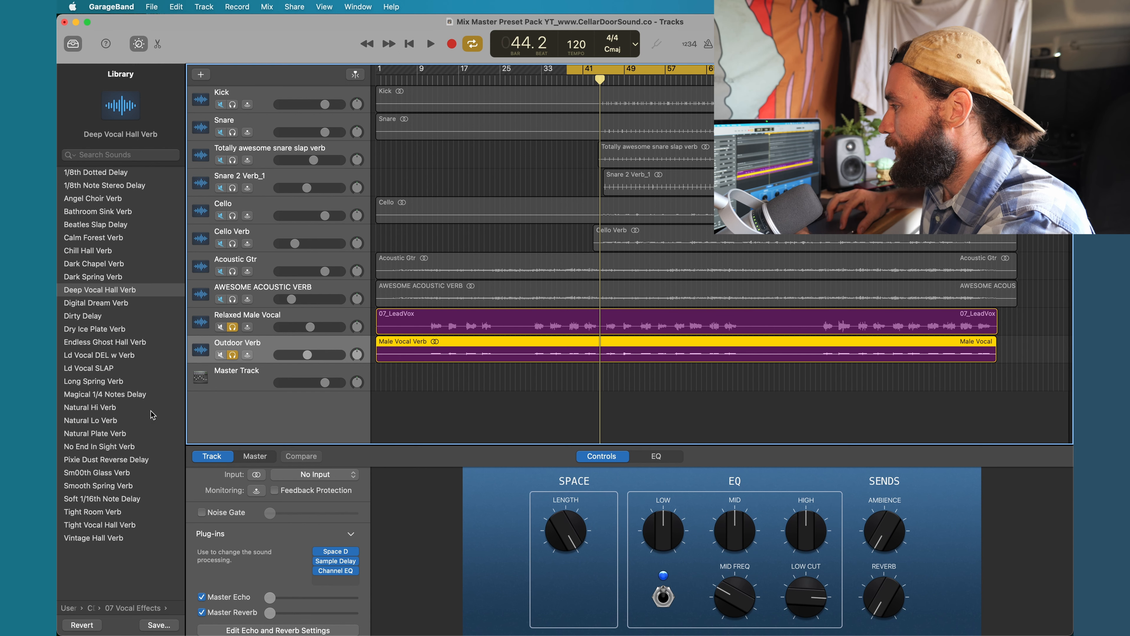
left_click(120, 343)
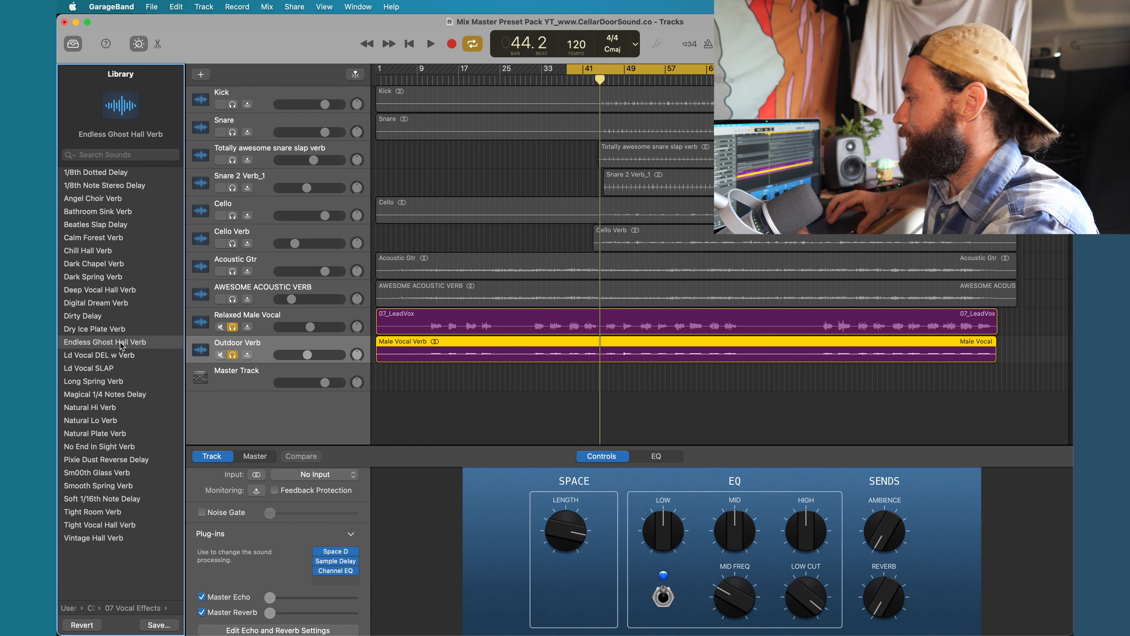
key("space")
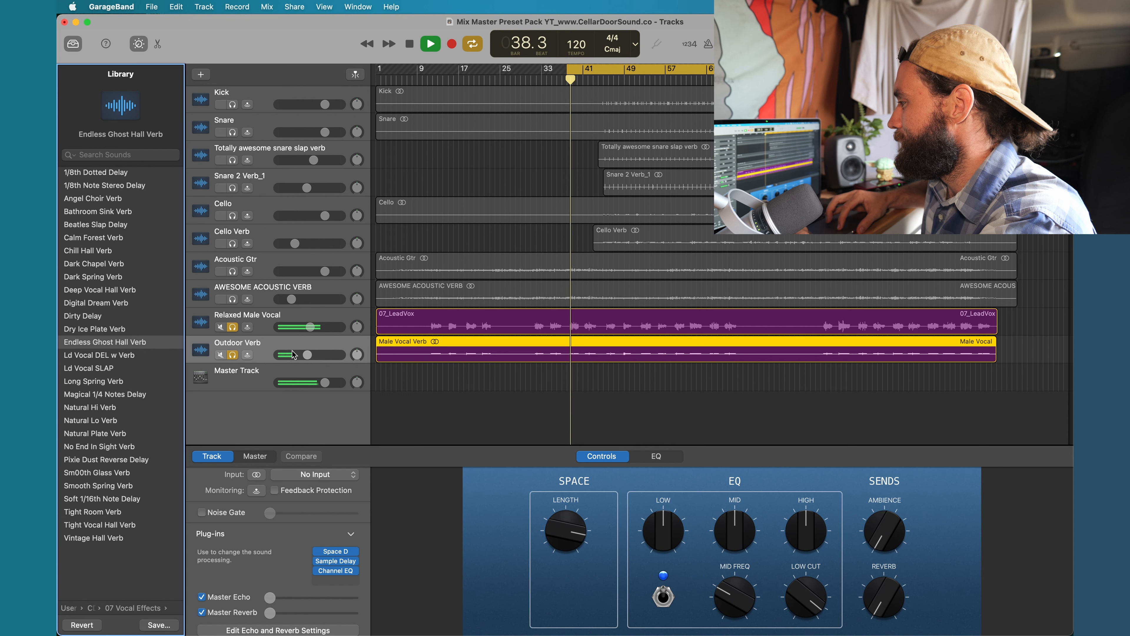
left_click_drag(307, 355, 309, 355)
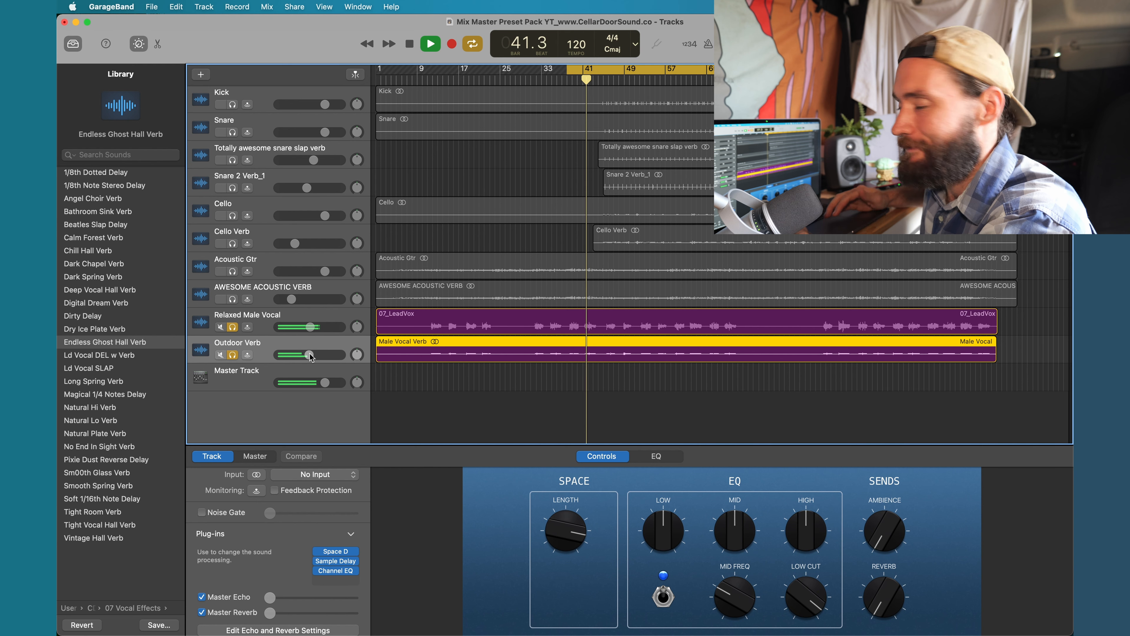
key("space")
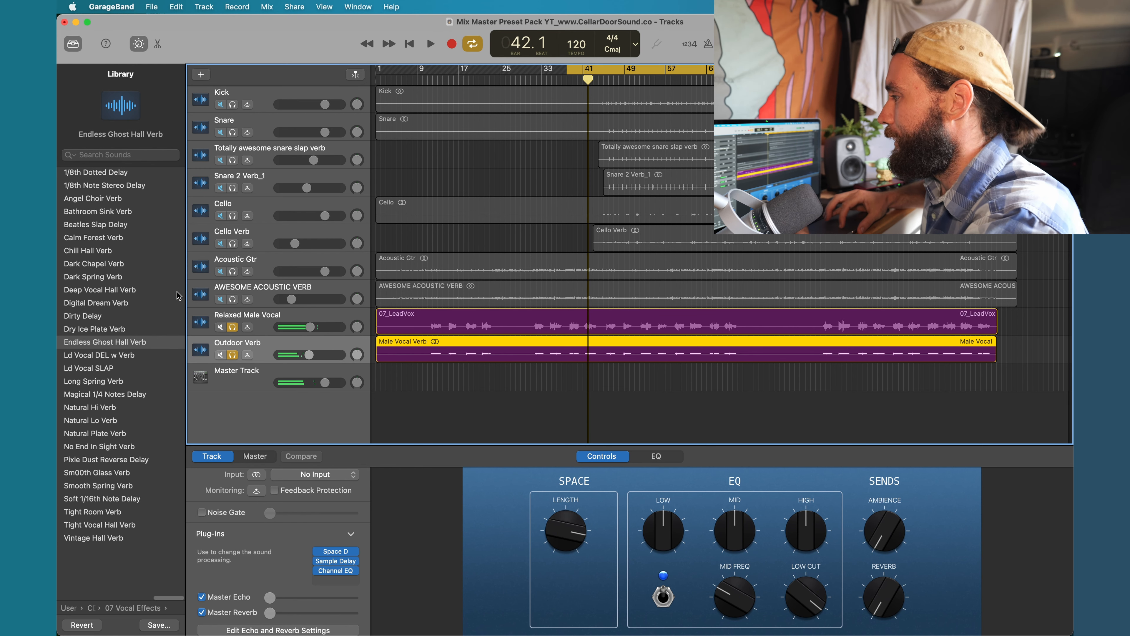
- Load the Dark Spring Verb patch back onto the reverb track and lower its volume to about -7.4 dB during playback
left_click(110, 277)
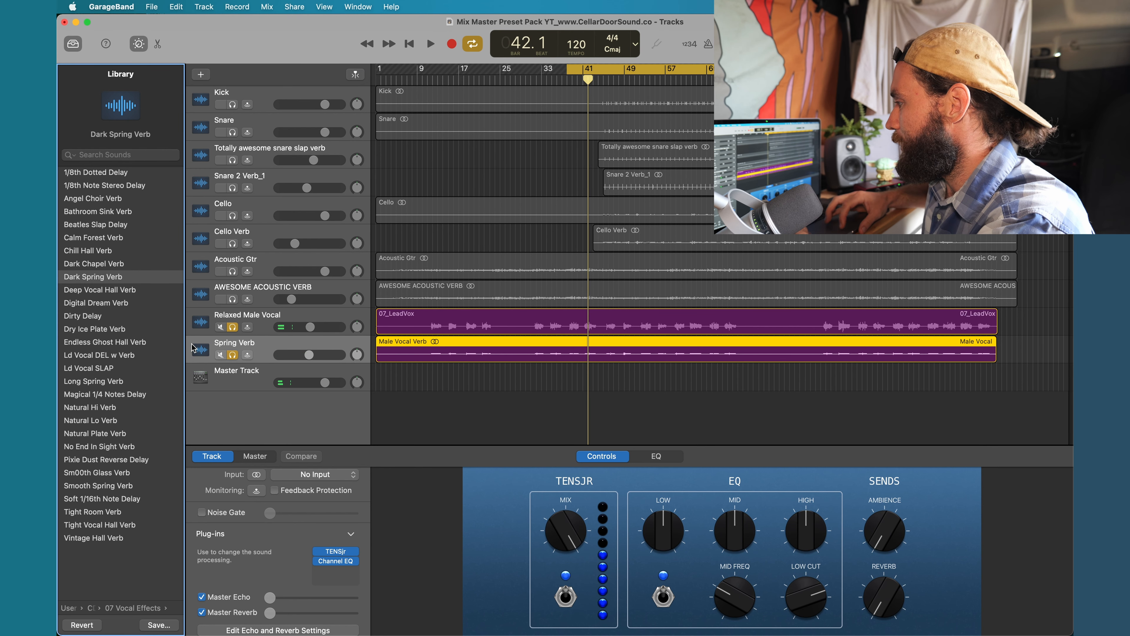
key("space")
left_click_drag(311, 356, 307, 354)
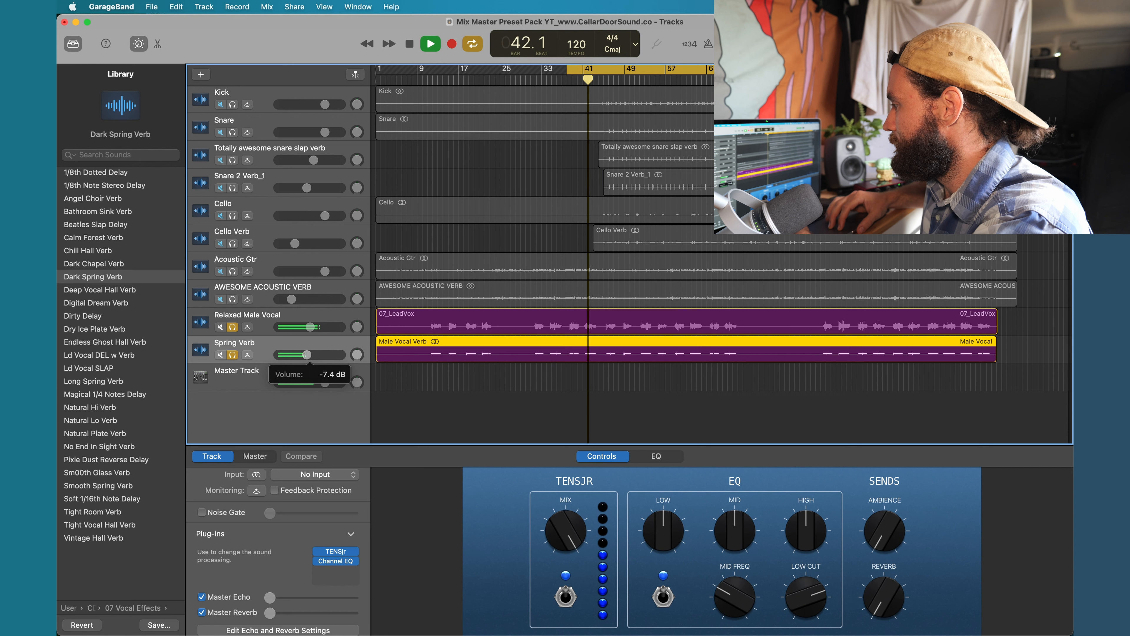
left_click_drag(307, 355, 306, 354)
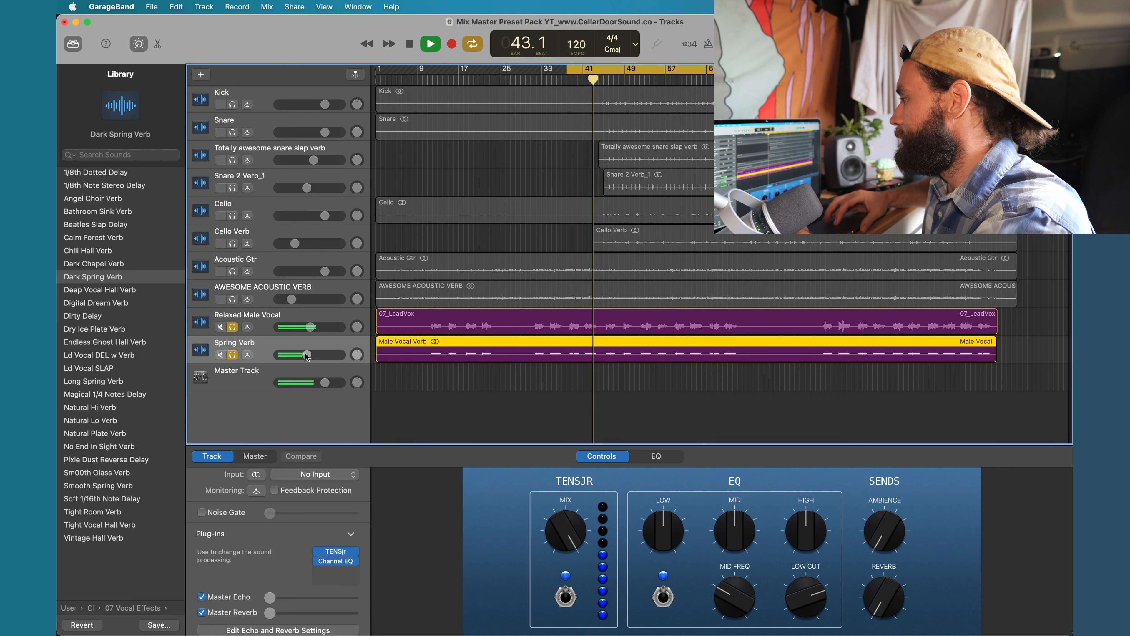
key("space")
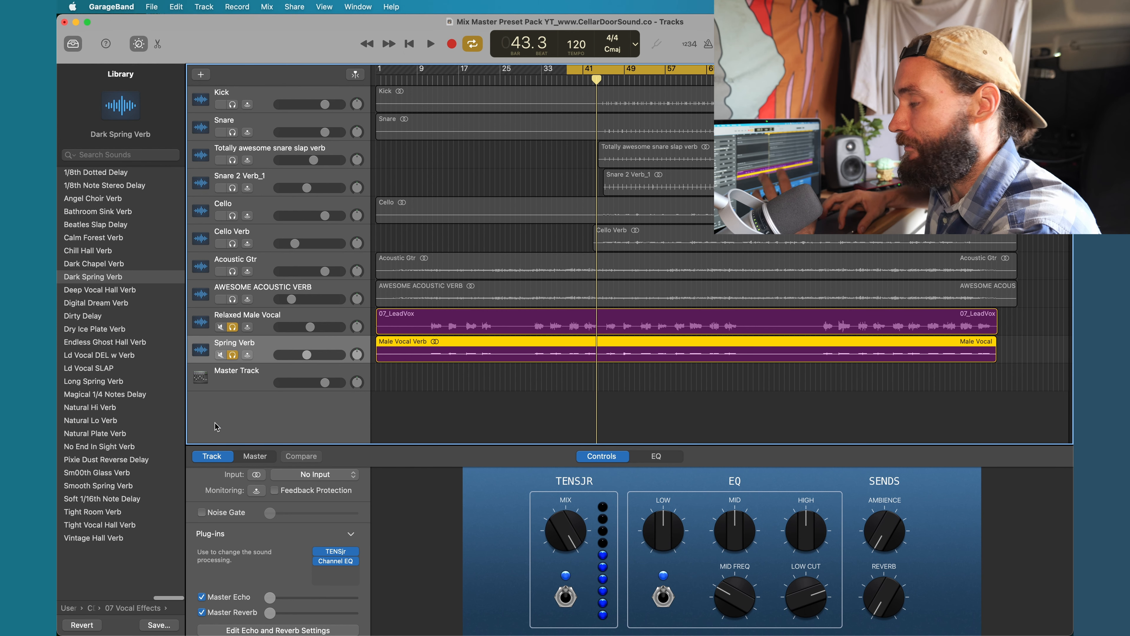
- Import the male vocal audio file from the Dock as a new track below Spring Verb, then solo and select it
mouse_move(636, 634)
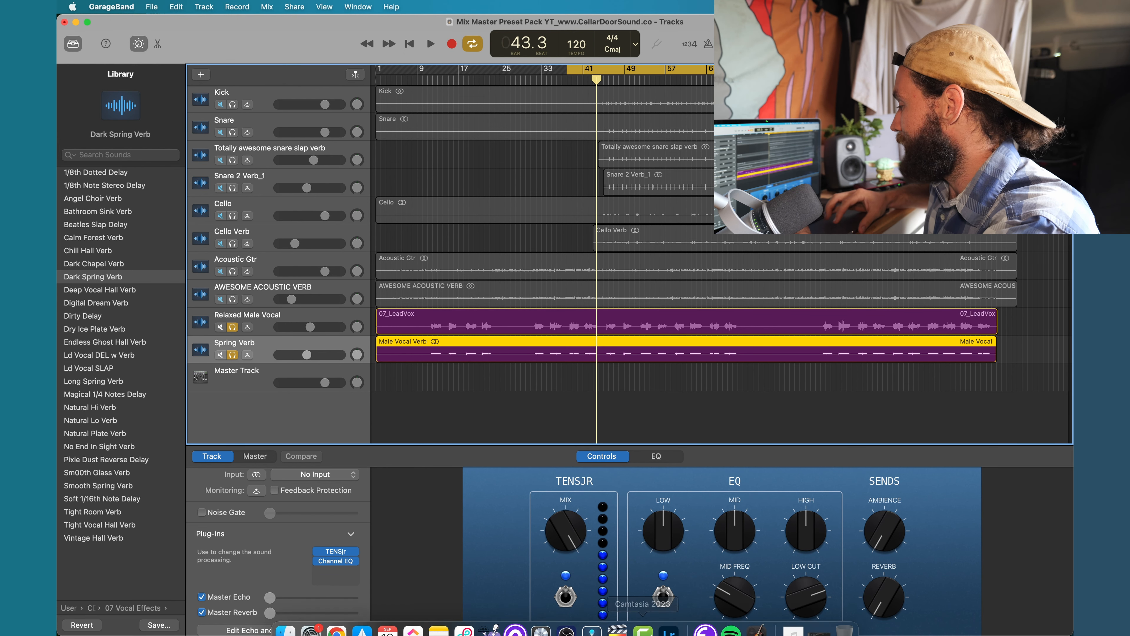
left_click(790, 624)
left_click_drag(799, 504, 361, 415)
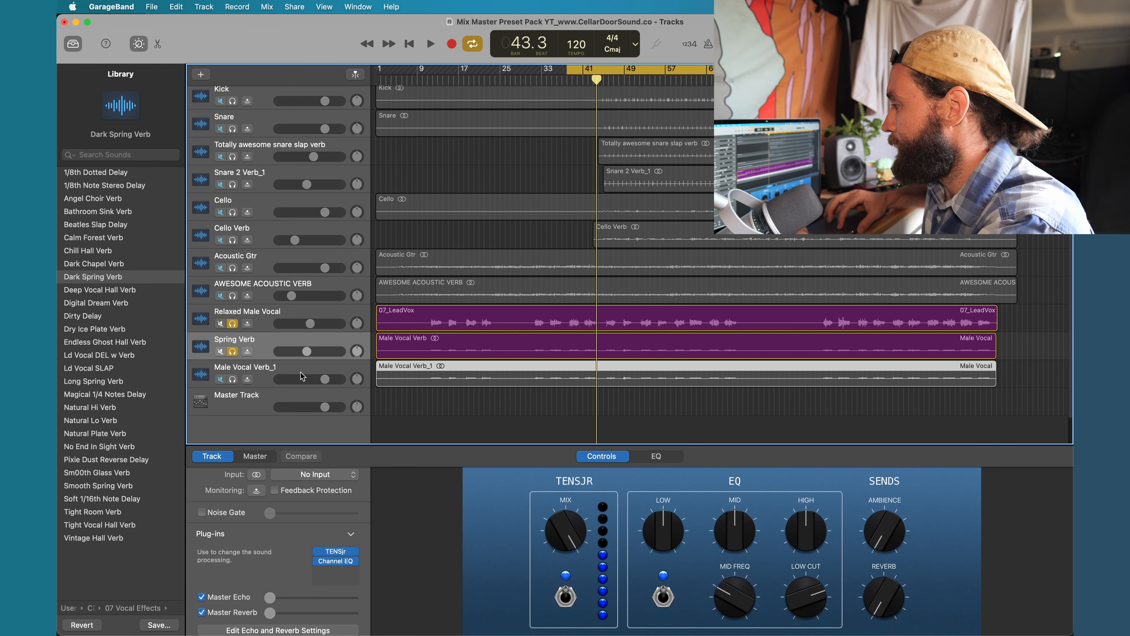
left_click(232, 379)
left_click(242, 371)
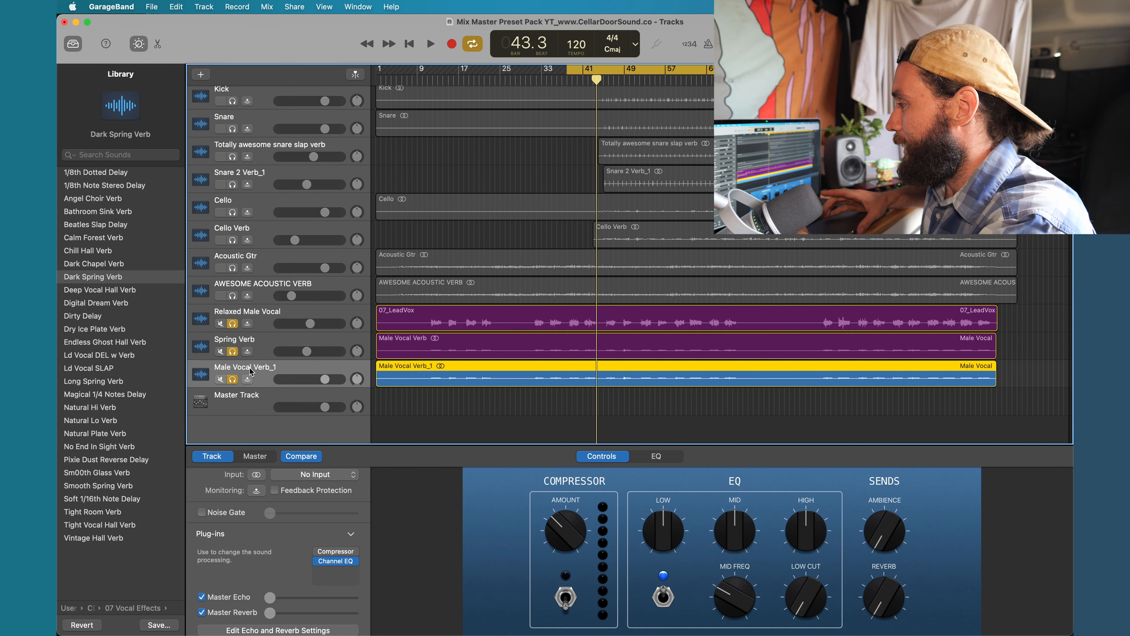
- Load the Beatles Slap Delay patch from the preset pack's 07 Vocal Effects folder onto the new vocal track
left_click(102, 173)
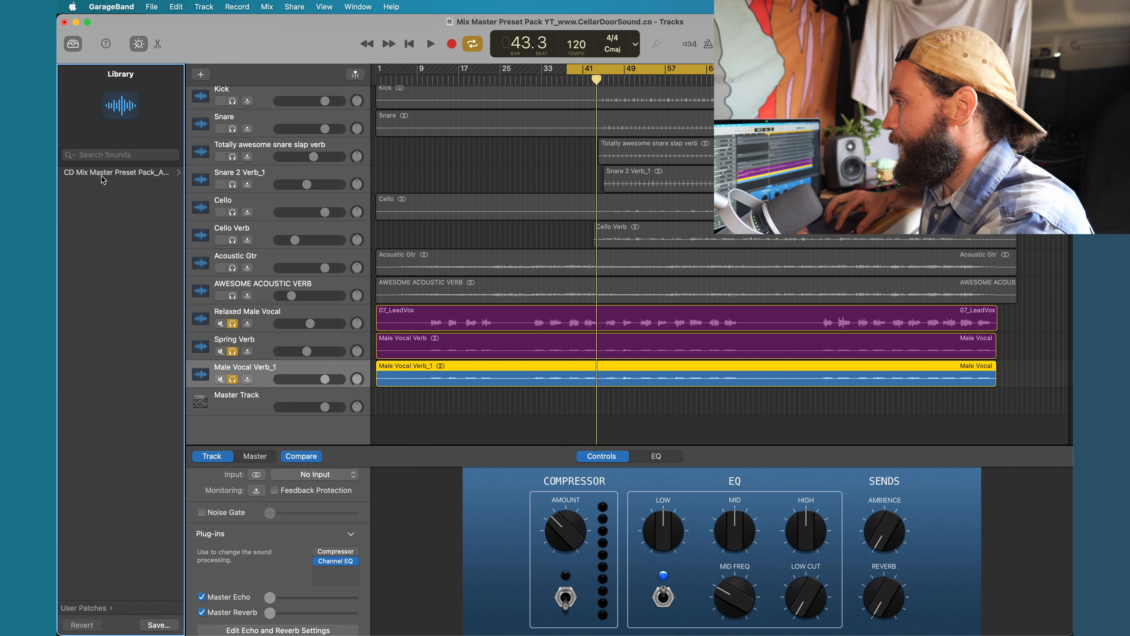
left_click(112, 177)
left_click(118, 250)
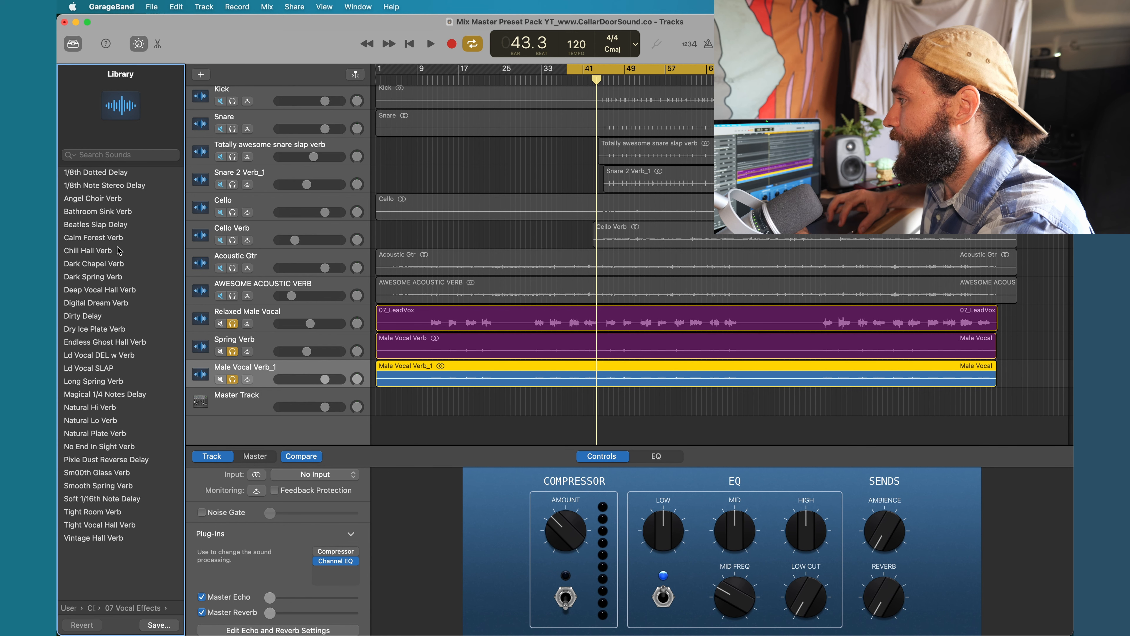
left_click(113, 227)
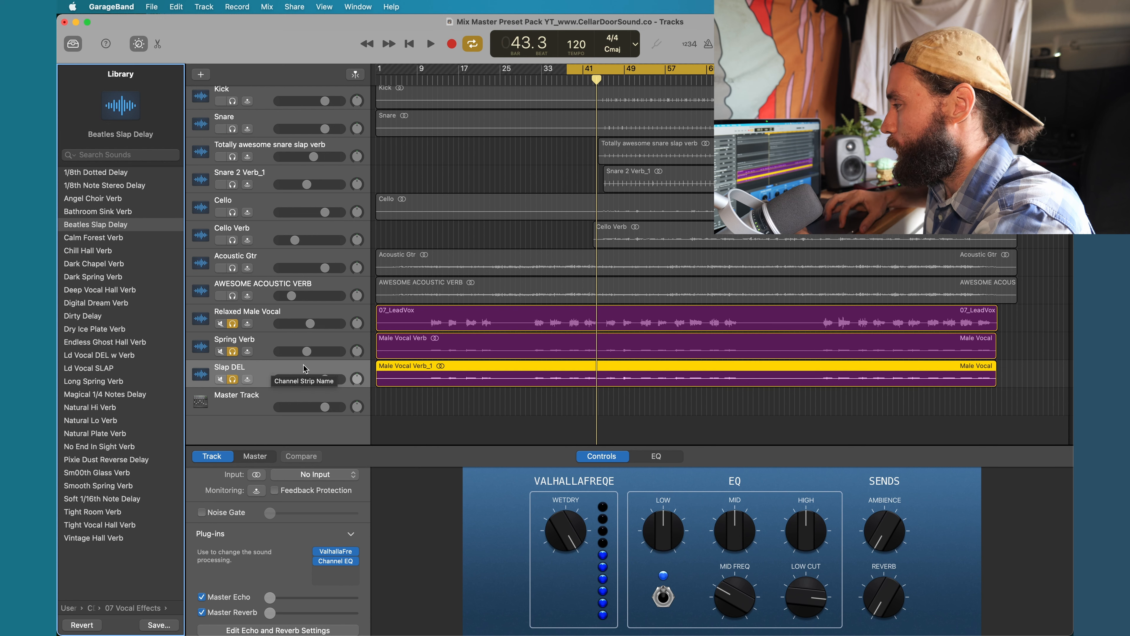
- Lower the slap delay track's volume to about -10.8 dB while playing it with the soloed vocal tracks
key("space")
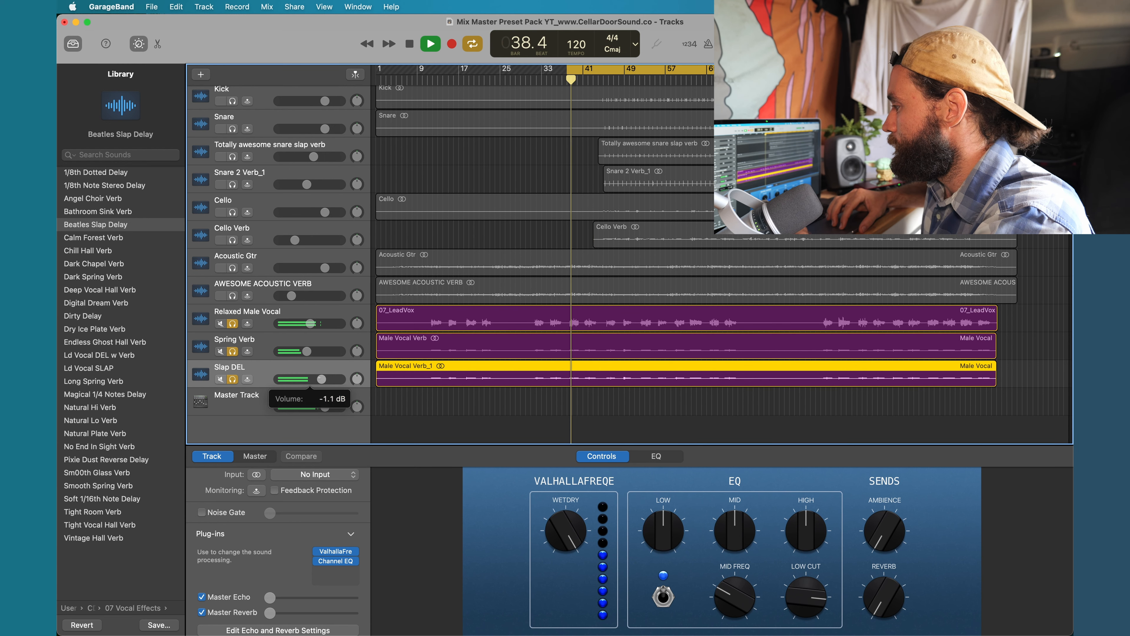
left_click_drag(325, 379, 303, 379)
key("space")
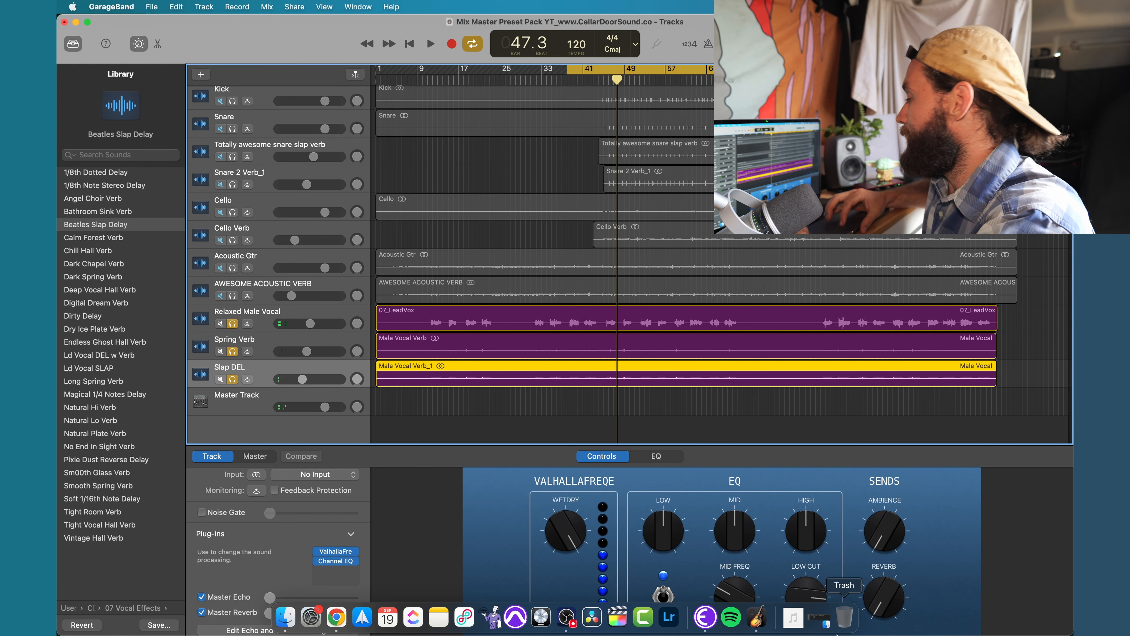
- Import the male vocal audio once more as a soloed track and load the Soft 1/16th Note Delay patch from 07 Vocal Effects
left_click(794, 617)
left_click_drag(789, 575, 362, 417)
left_click(267, 406)
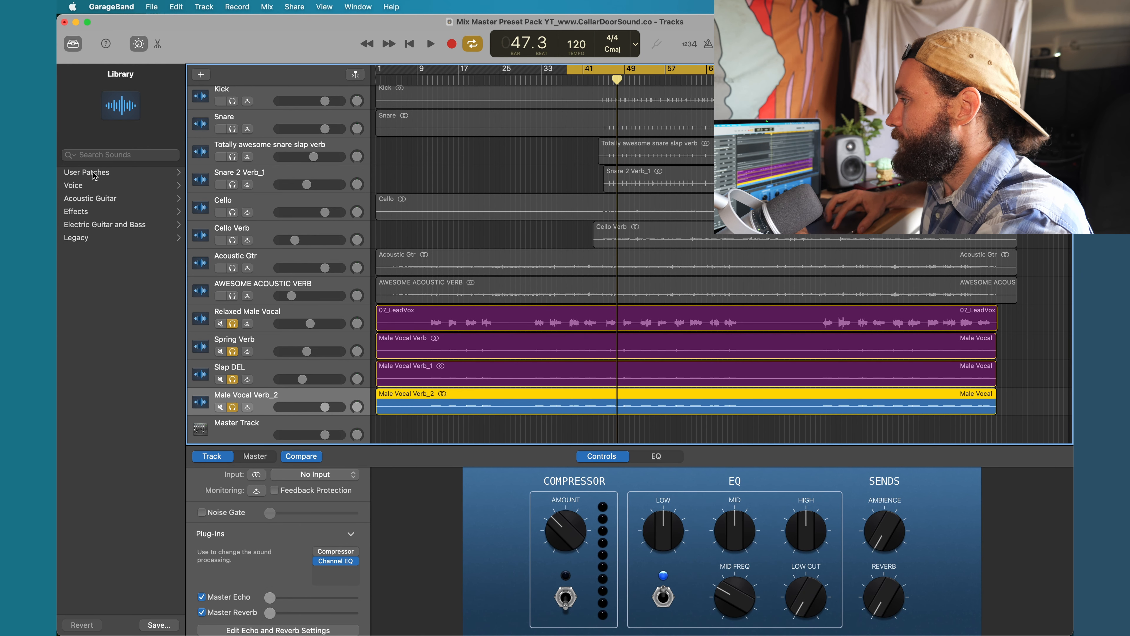
left_click(94, 175)
left_click(108, 251)
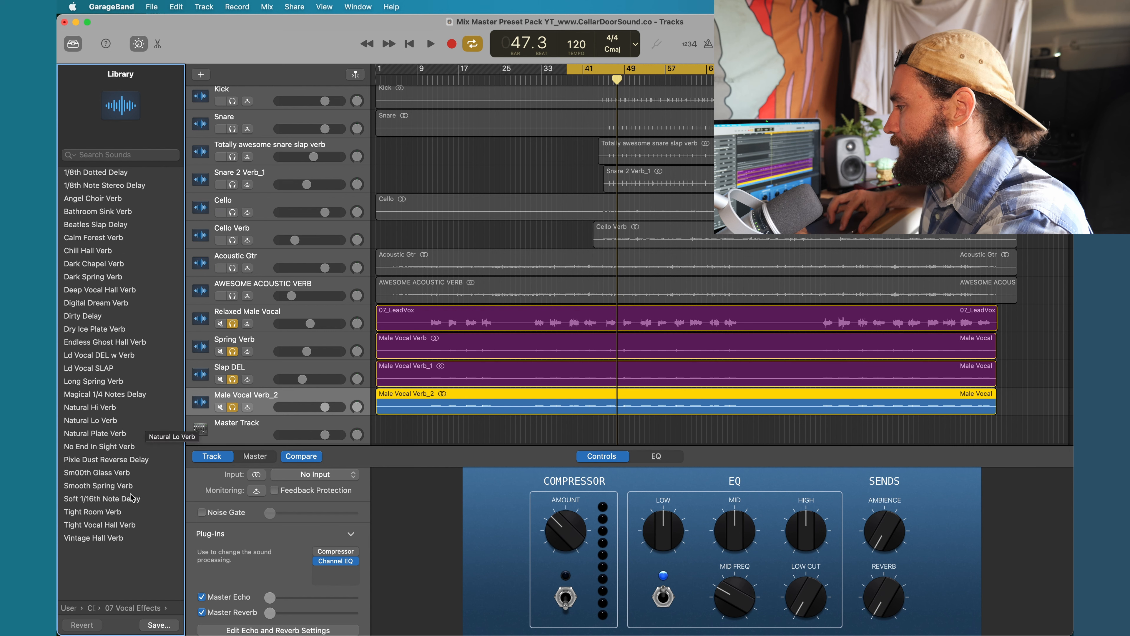
left_click(108, 499)
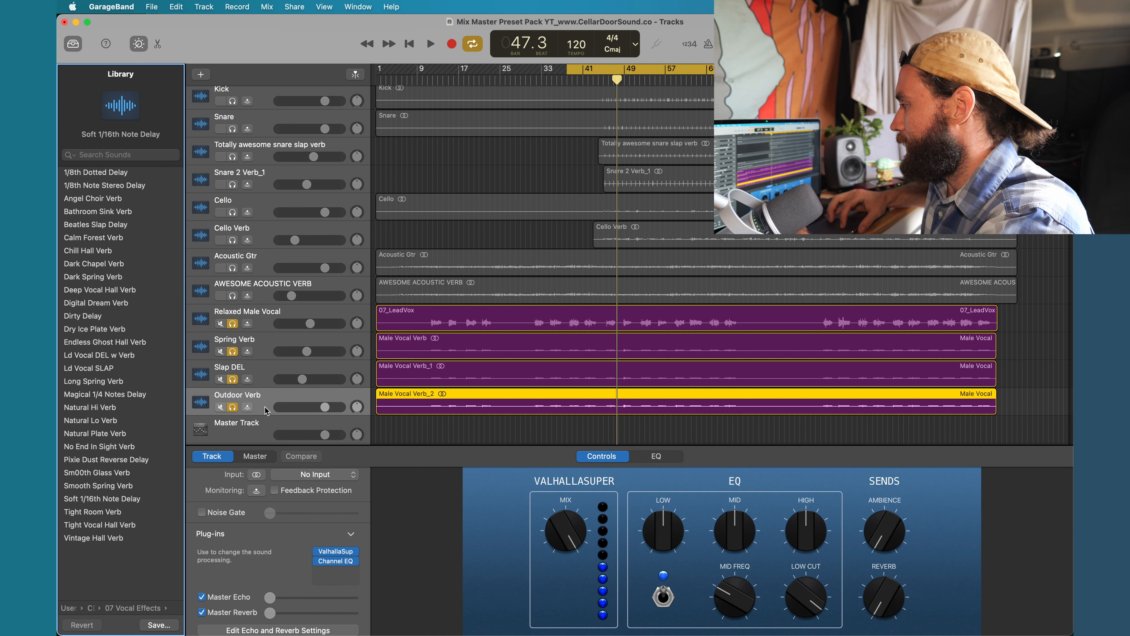
- Lower the 1/16th note delay track's volume to about -10 dB during playback of the soloed vocal tracks
key("space")
mouse_move(325, 407)
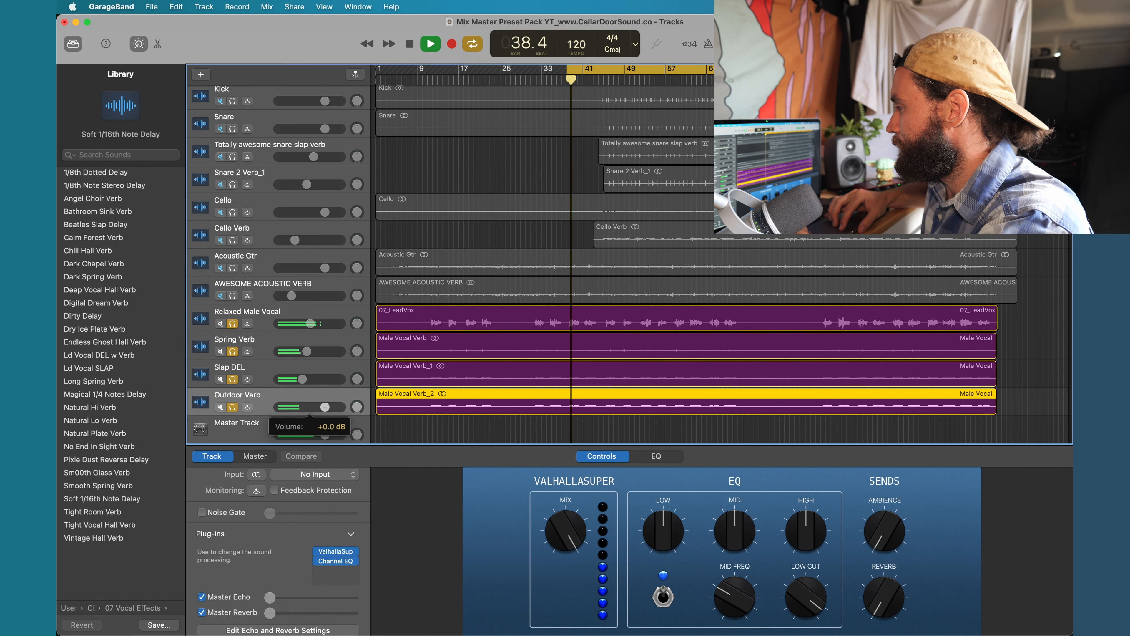
left_click_drag(325, 407, 304, 407)
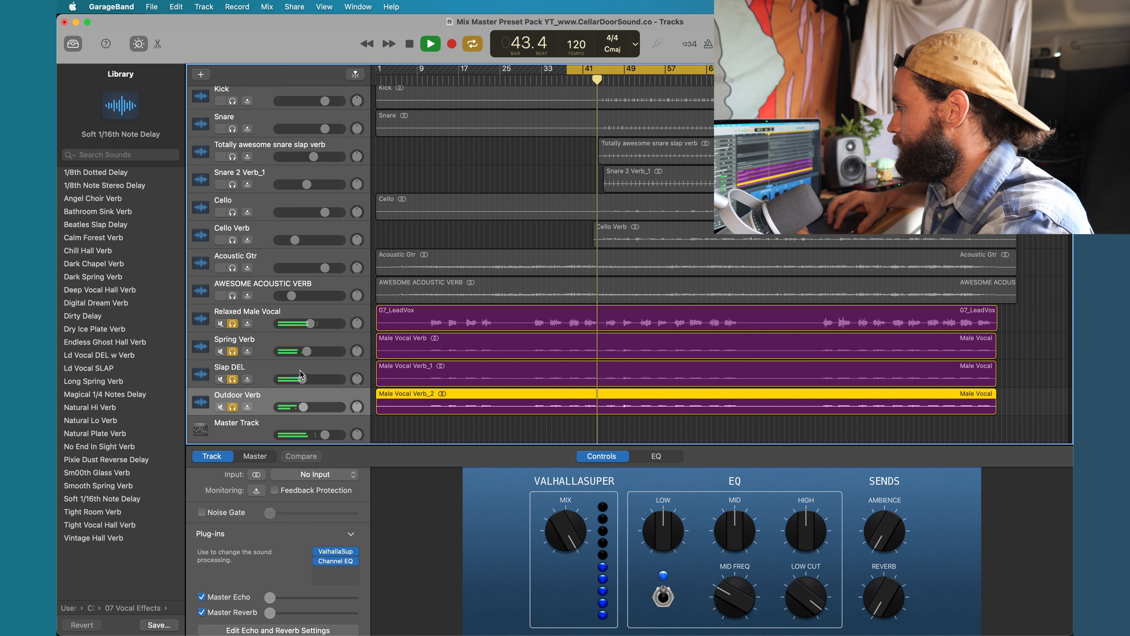
key("space")
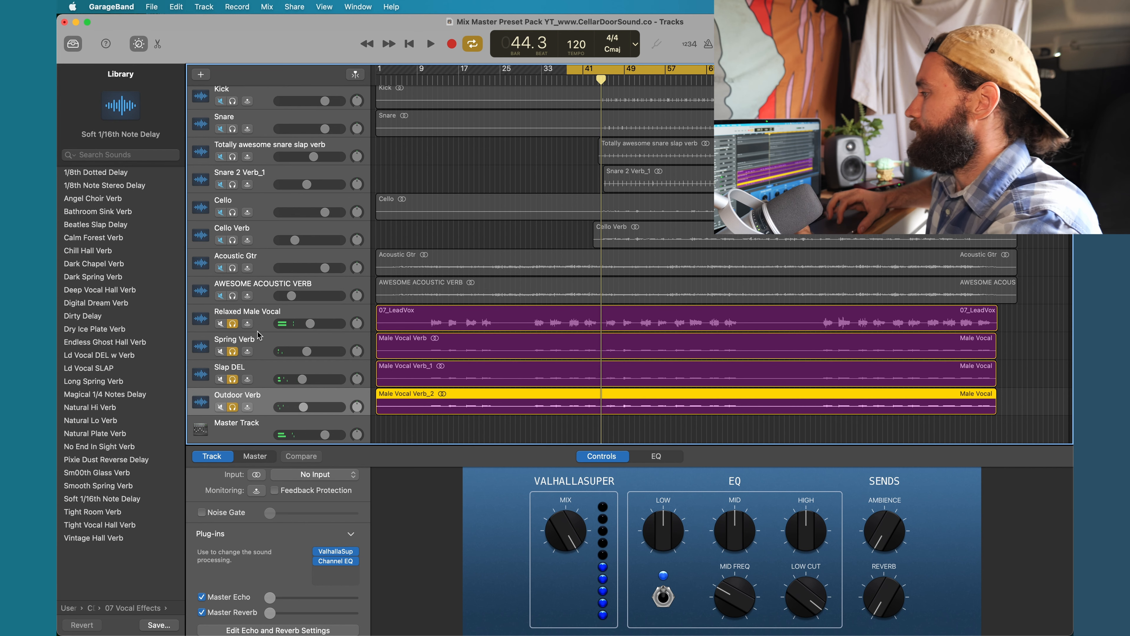
- Unsolo the vocal and its three effect tracks and slightly lower the spring verb and both delay volumes while playing the full mix
left_click_drag(234, 323, 240, 408)
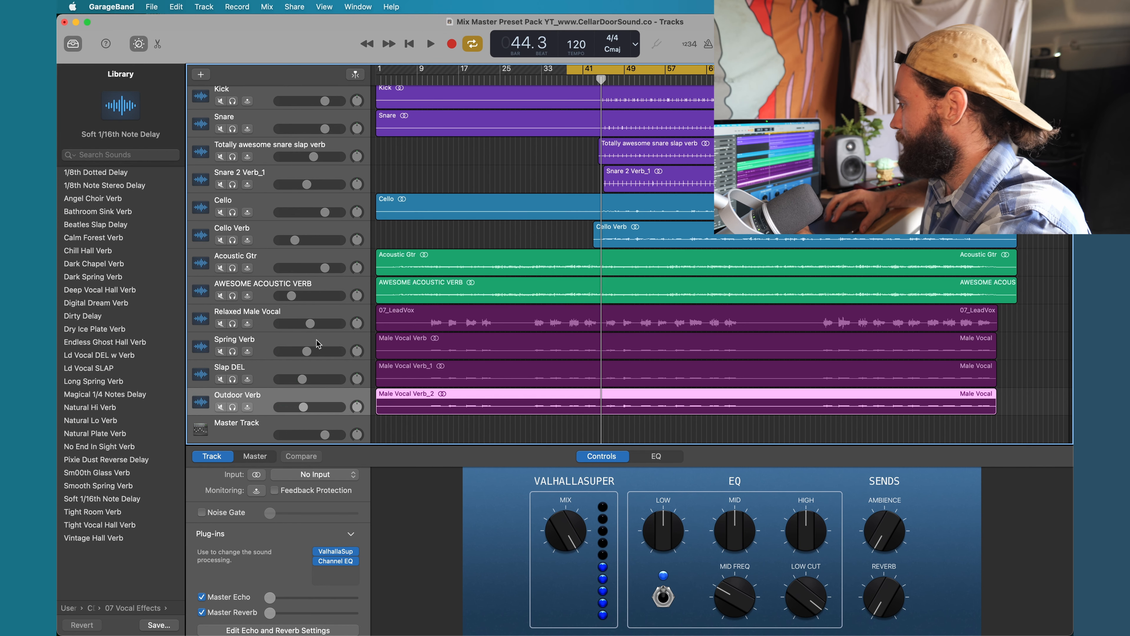
key("space")
left_click_drag(308, 355, 304, 355)
left_click(303, 379)
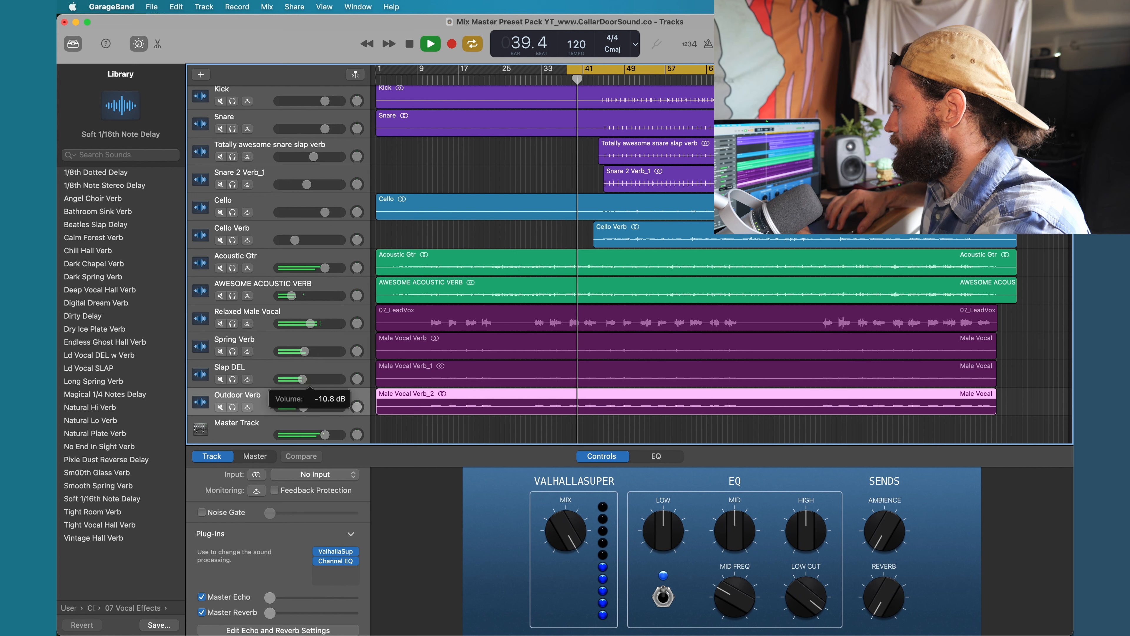
left_click_drag(303, 407, 303, 407)
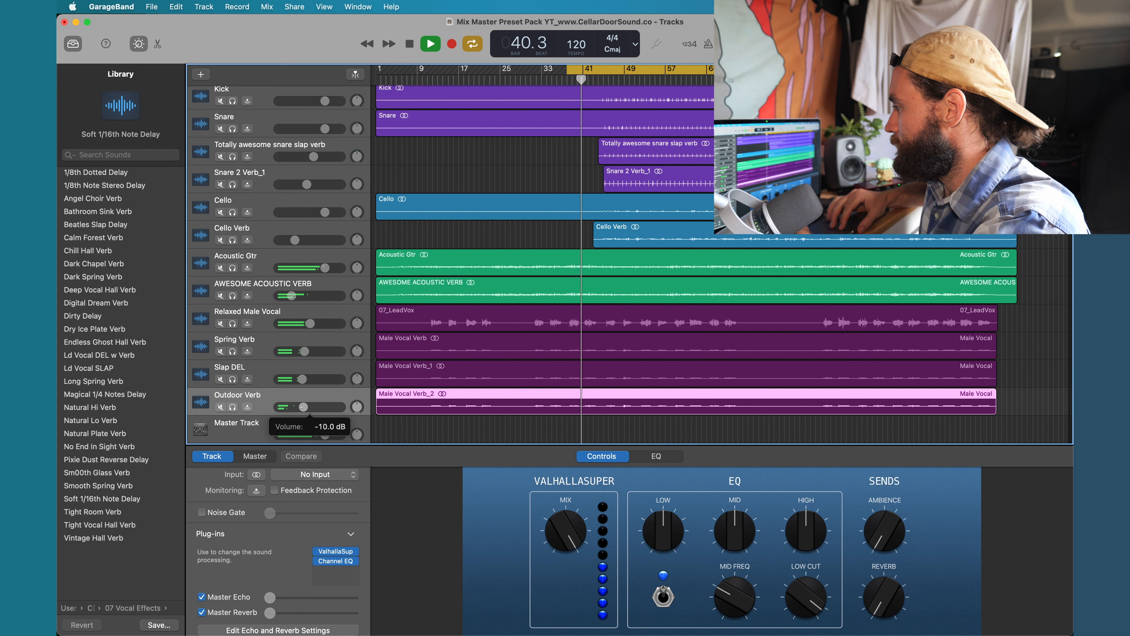
left_click(302, 408)
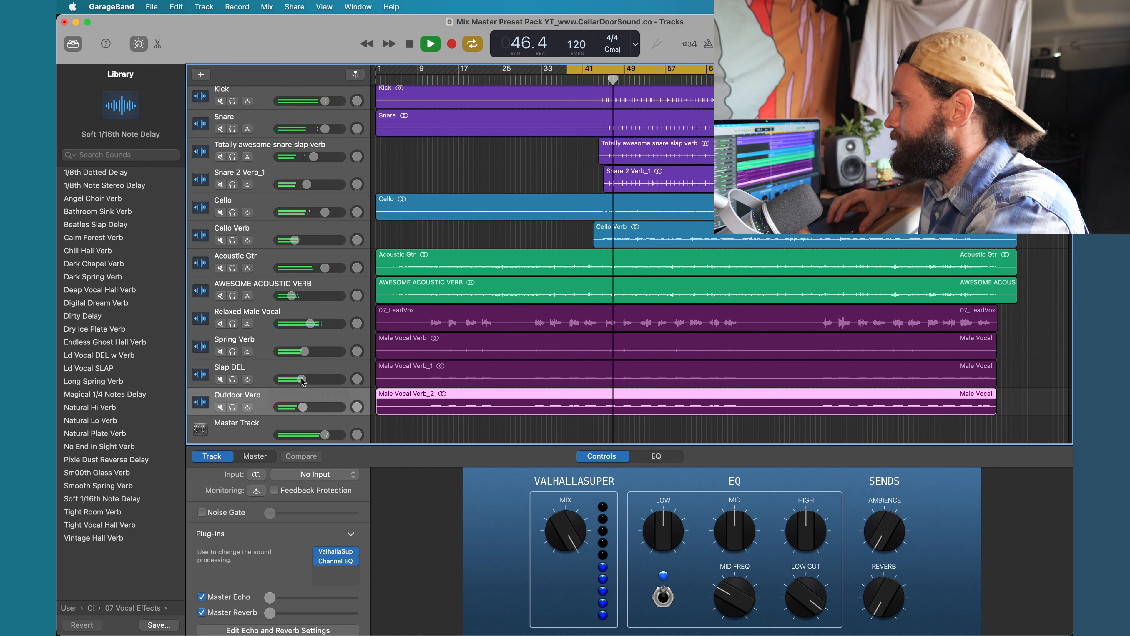
key("space")
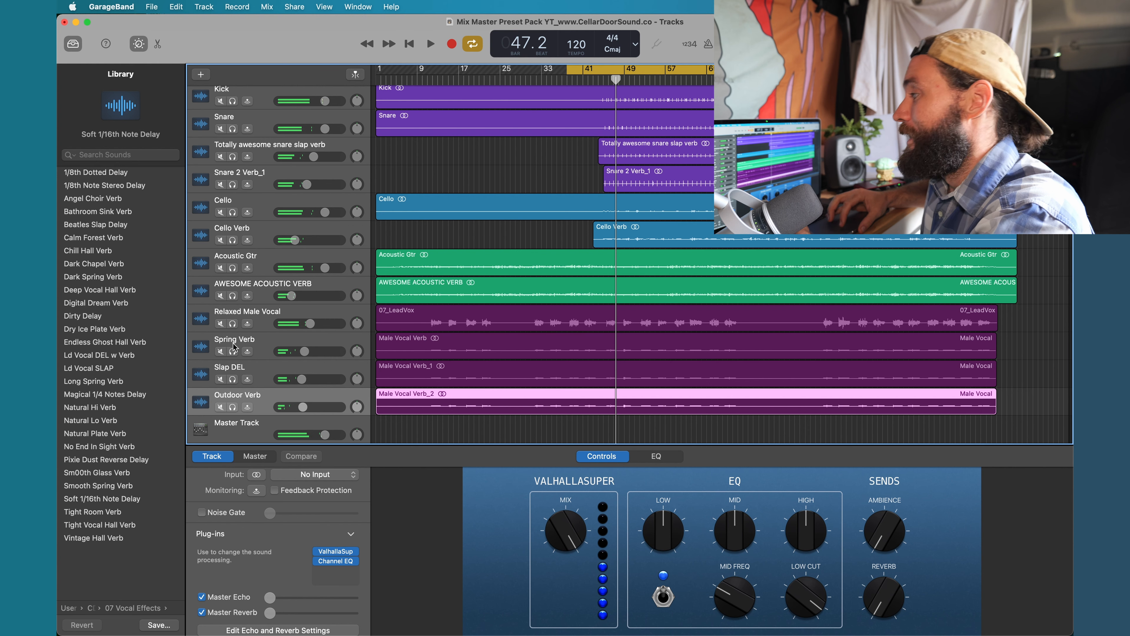
- Compare the full mix with the Spring Verb, Slap DEL and Outdoor Verb tracks muted and unmuted during playback
left_click_drag(230, 325, 233, 407)
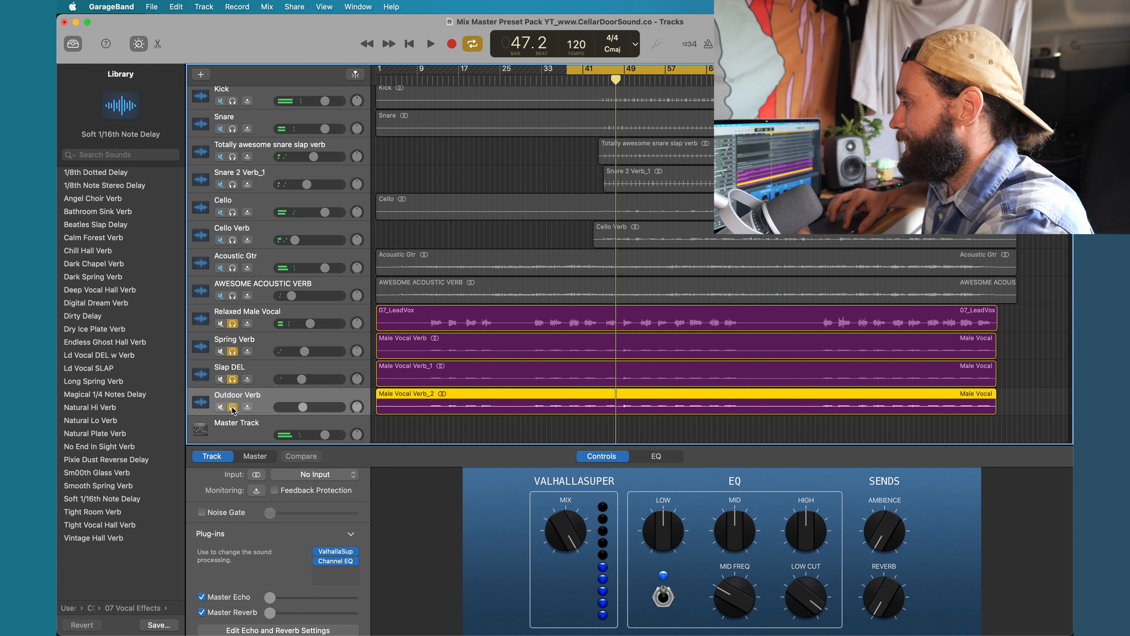
left_click(220, 352)
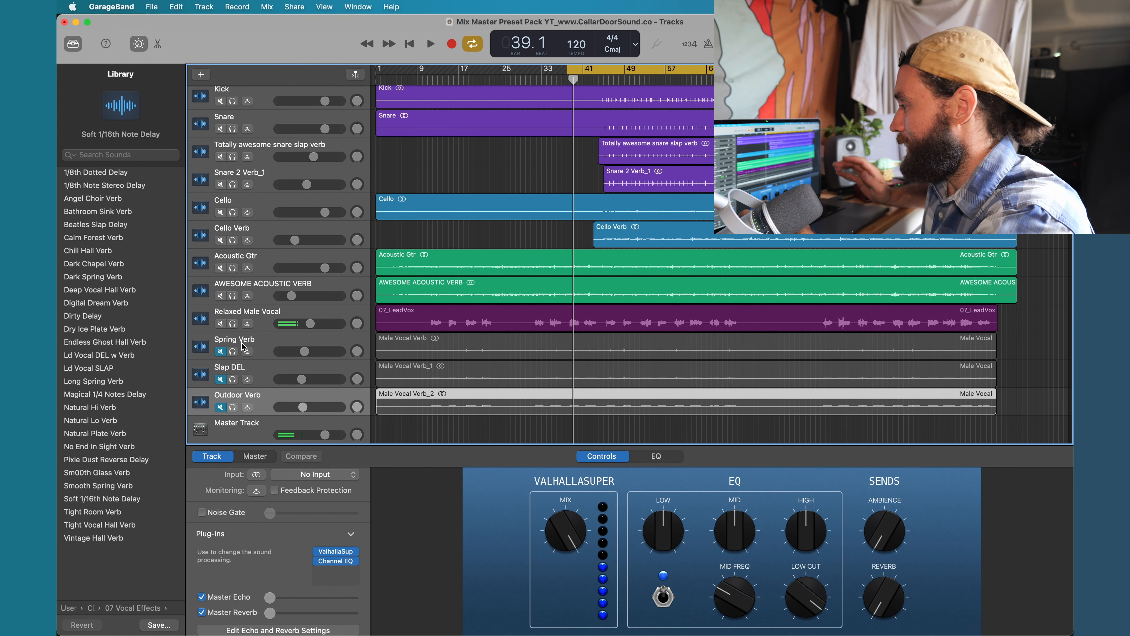
key("space")
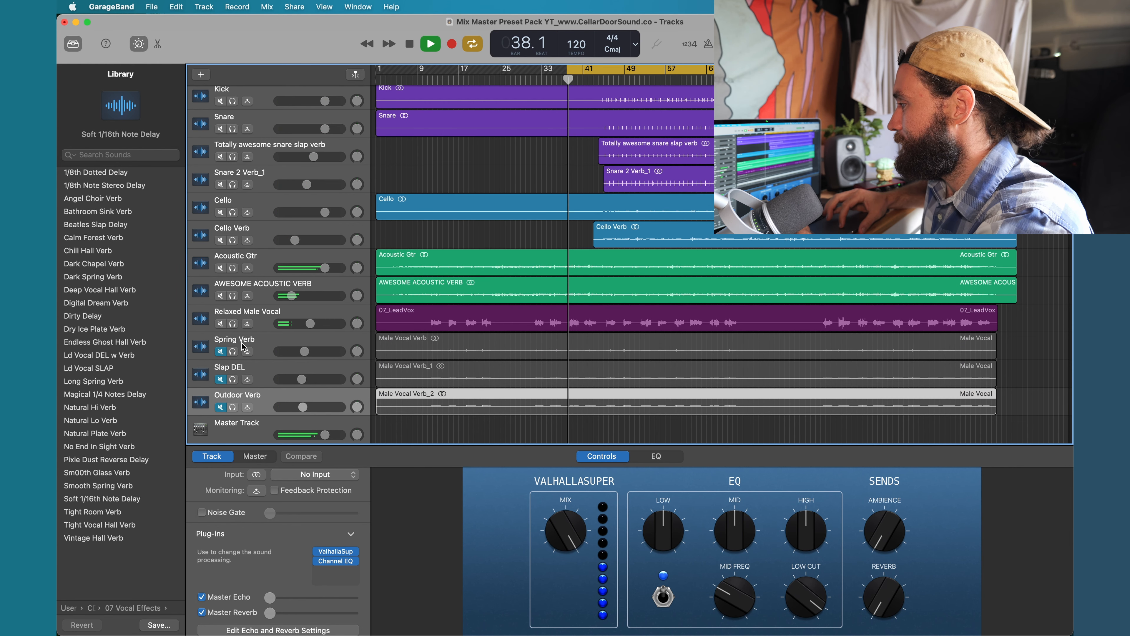
key("space")
left_click(220, 352)
left_click(220, 379)
left_click(221, 407)
key("space")
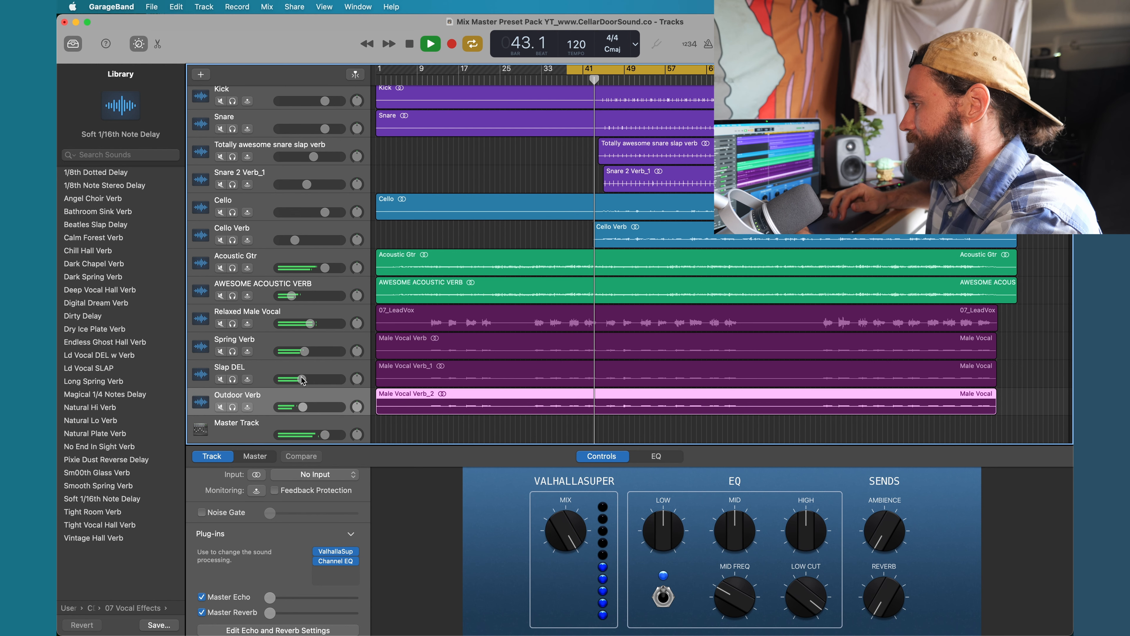
key("space")
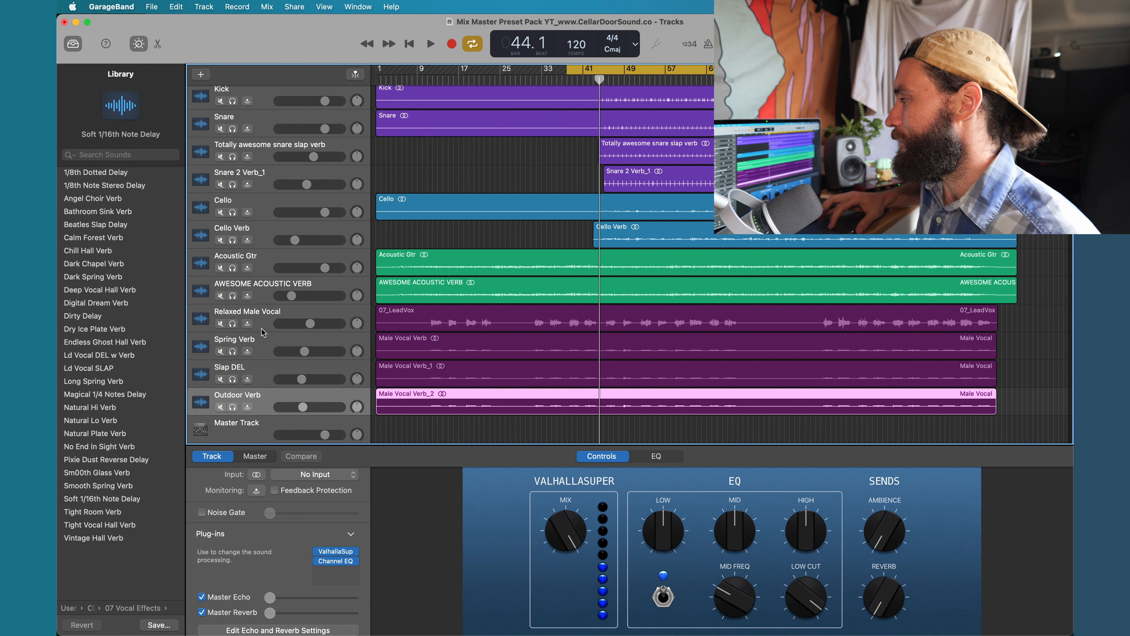
- Select the Relaxed Male Vocal track and check its Master Echo and Master Reverb send settings
left_click(263, 314)
scroll(266, 539, "down", 1)
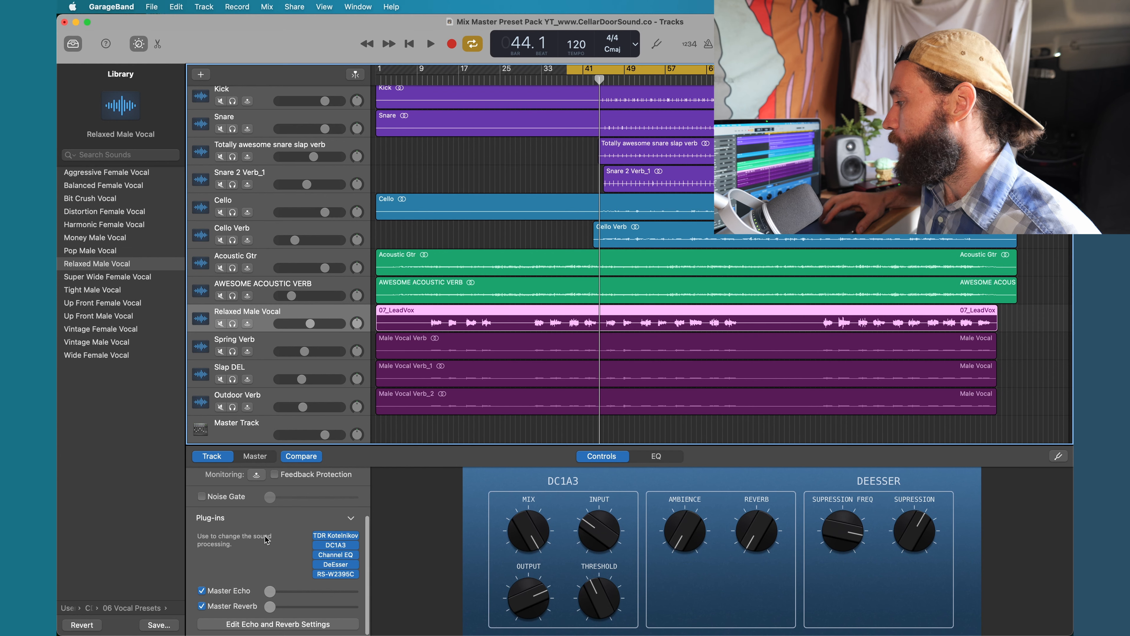
mouse_move(271, 598)
left_mouse_down()
mouse_move(325, 597)
mouse_move(264, 598)
left_mouse_up()
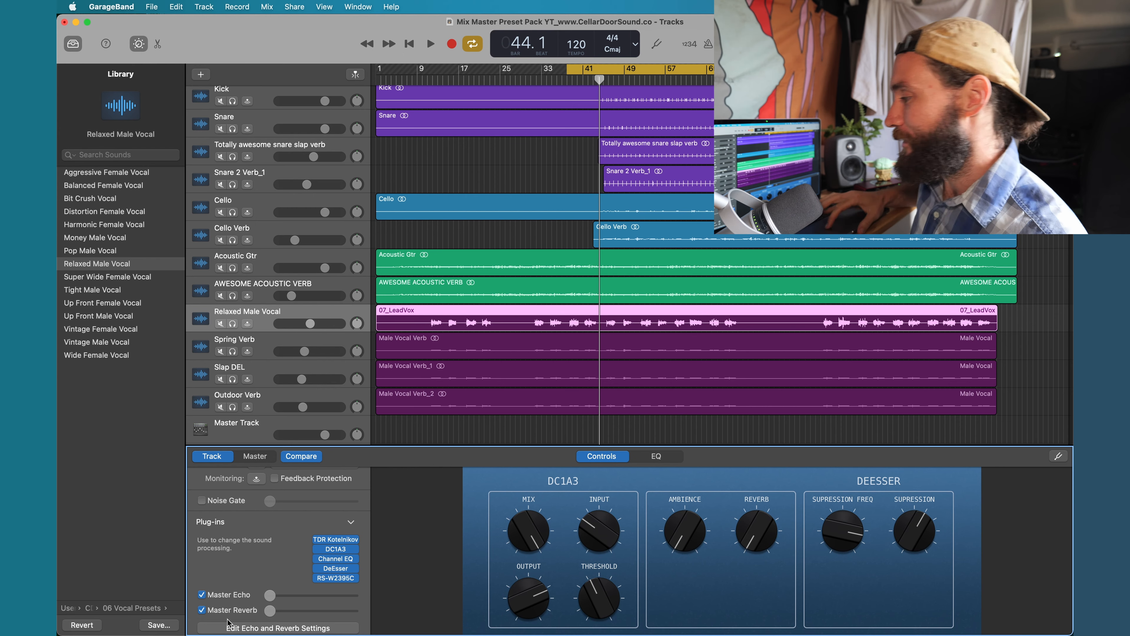
- Add a new software instrument track directly below the Outdoor Verb track
left_click(276, 396)
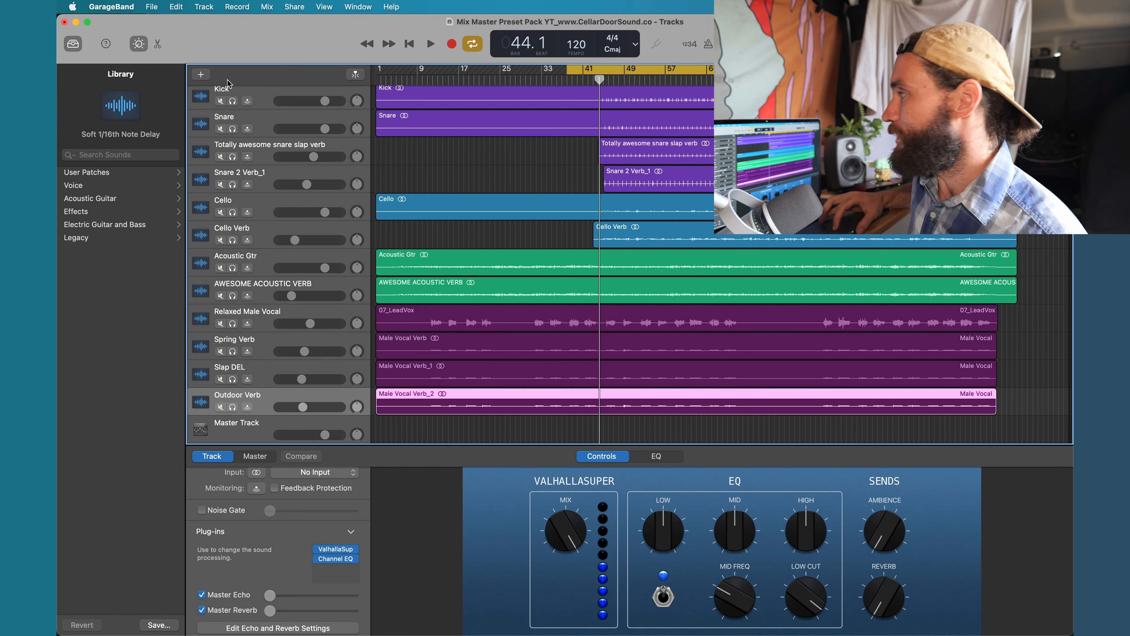
left_click(201, 74)
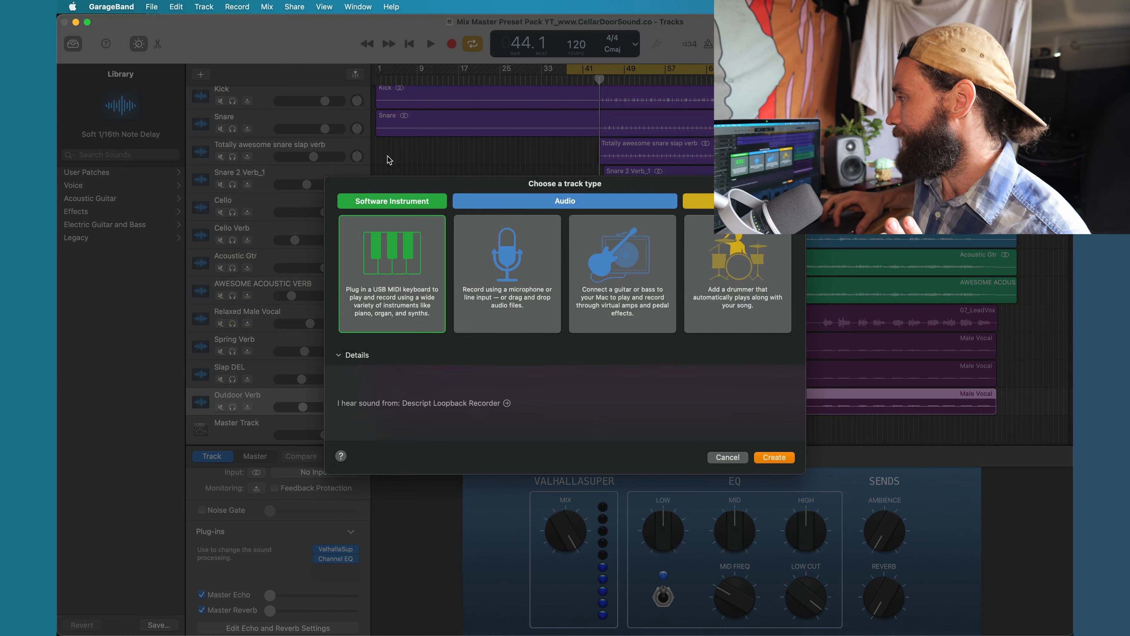
double_click(383, 262)
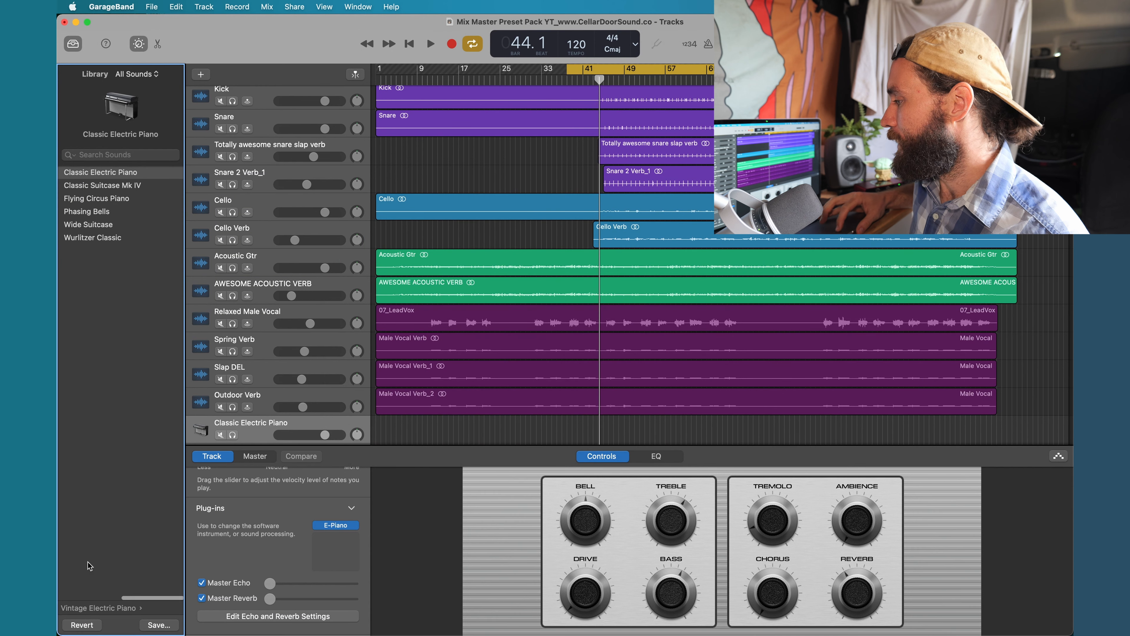
- Browse the CD Mix Master Preset Pack instrument categories in the user patches and look through the 02 Digital Drums presets
left_click(87, 609)
left_click(102, 172)
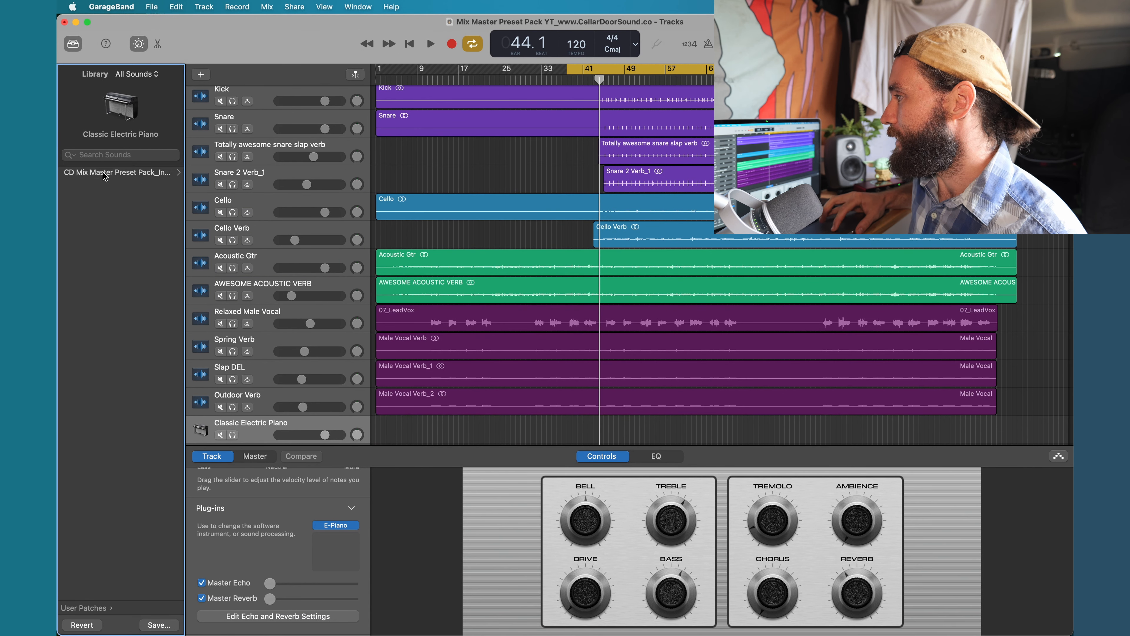
left_click(104, 173)
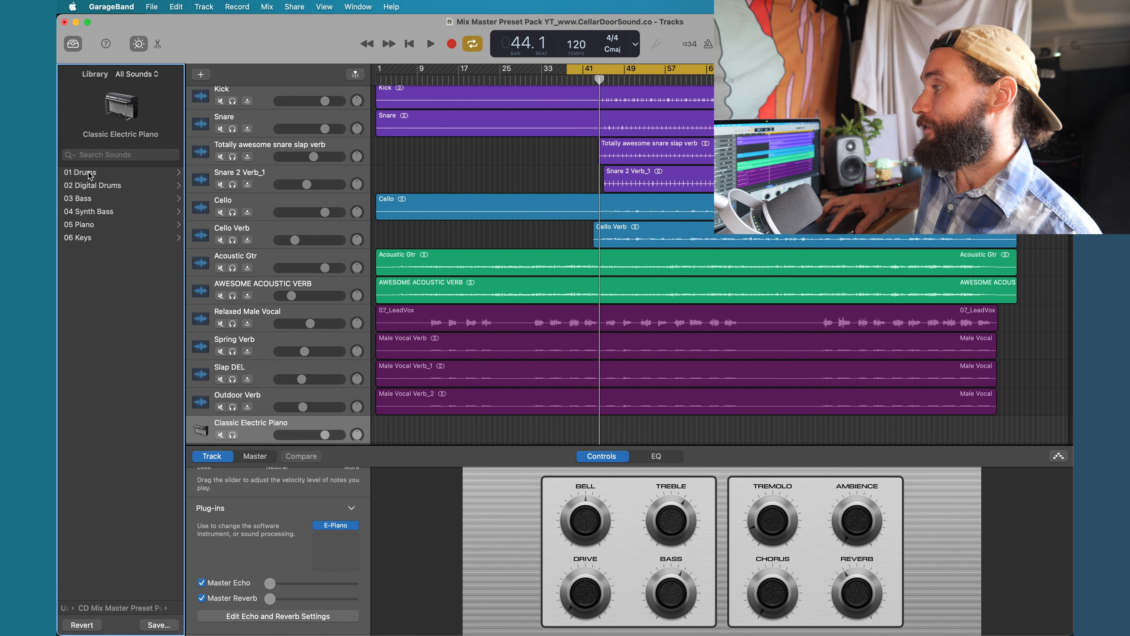
left_click(101, 185)
scroll(143, 400, "down", 5)
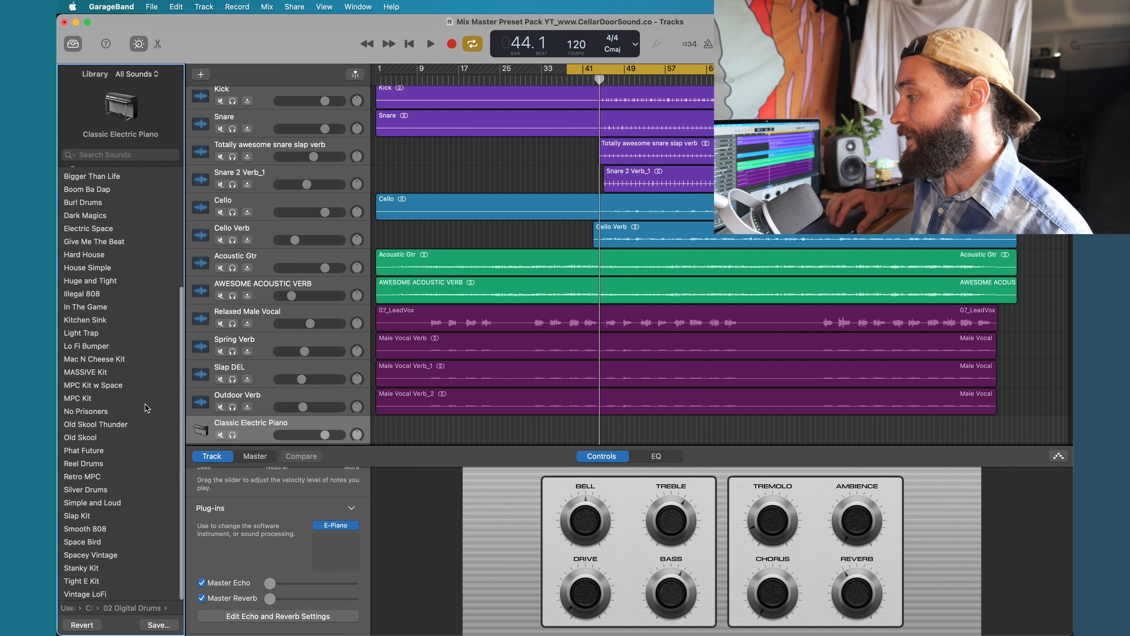
scroll(131, 333, "up", 5)
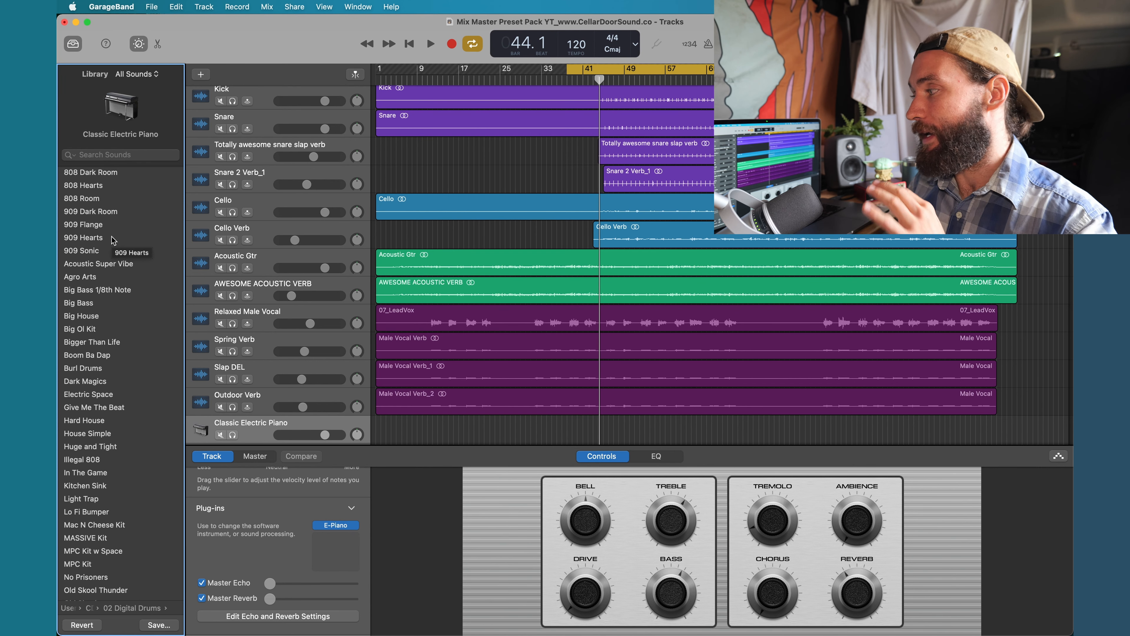
scroll(115, 389, "left", 3)
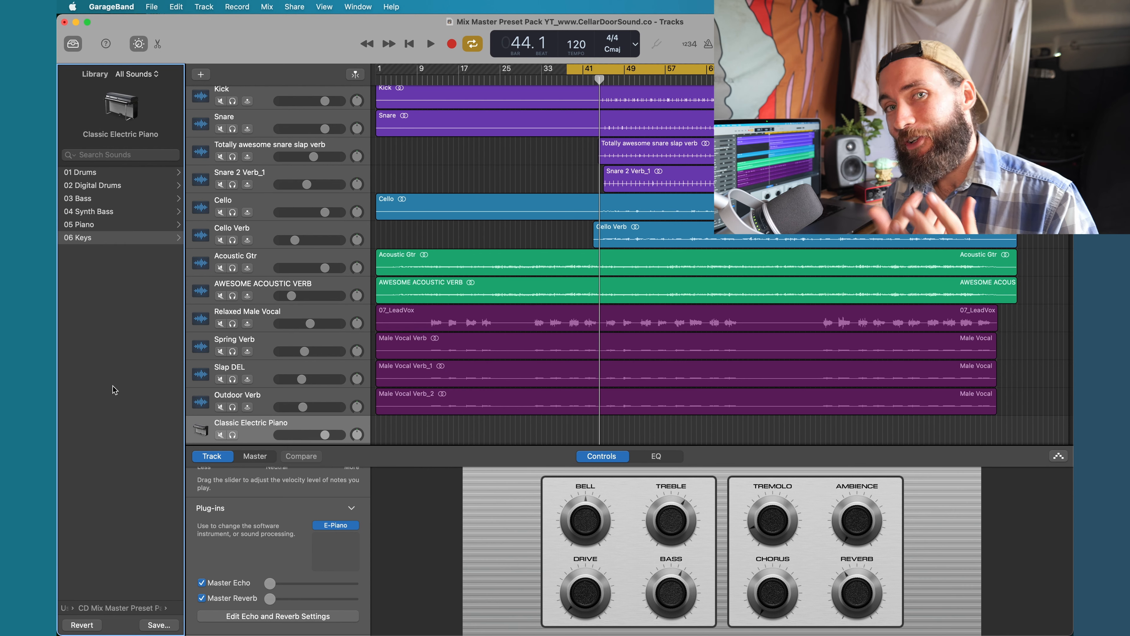